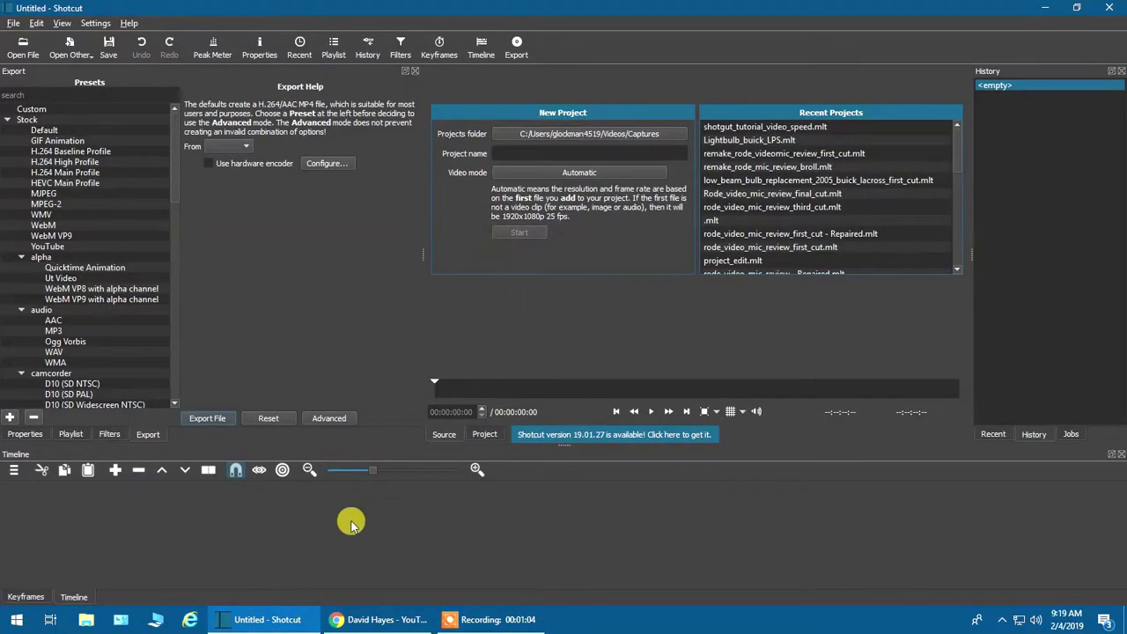
- Show the empty Playlist panel in place of Export, then launch File Explorer
{"action": "left_click", "coordinate": [331, 53]}
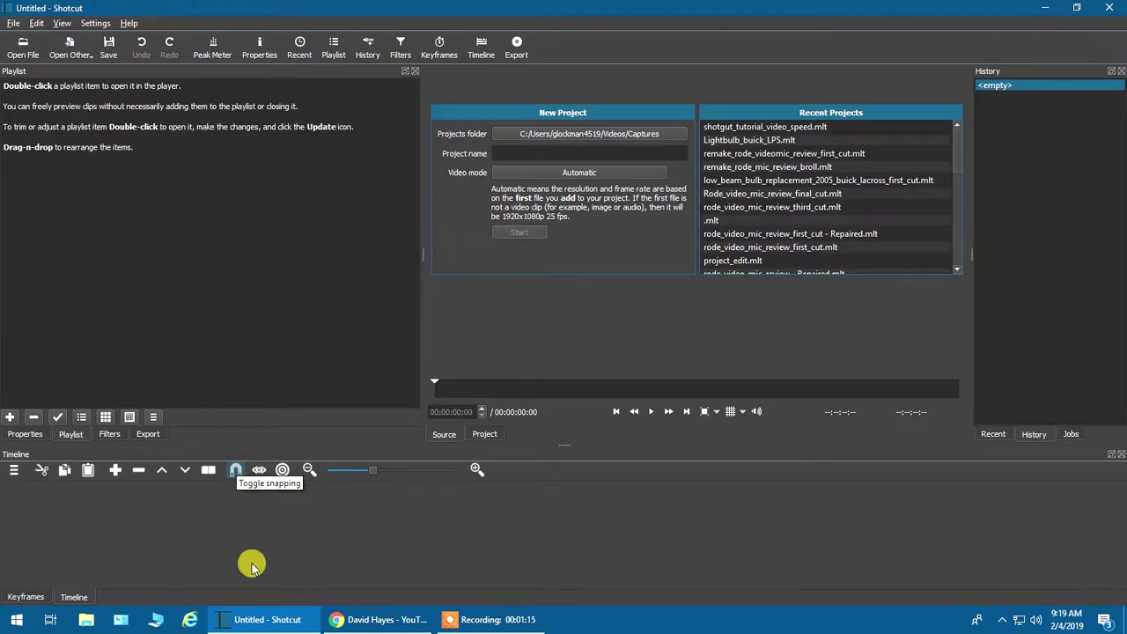
{"action": "mouse_move", "coordinate": [239, 623]}
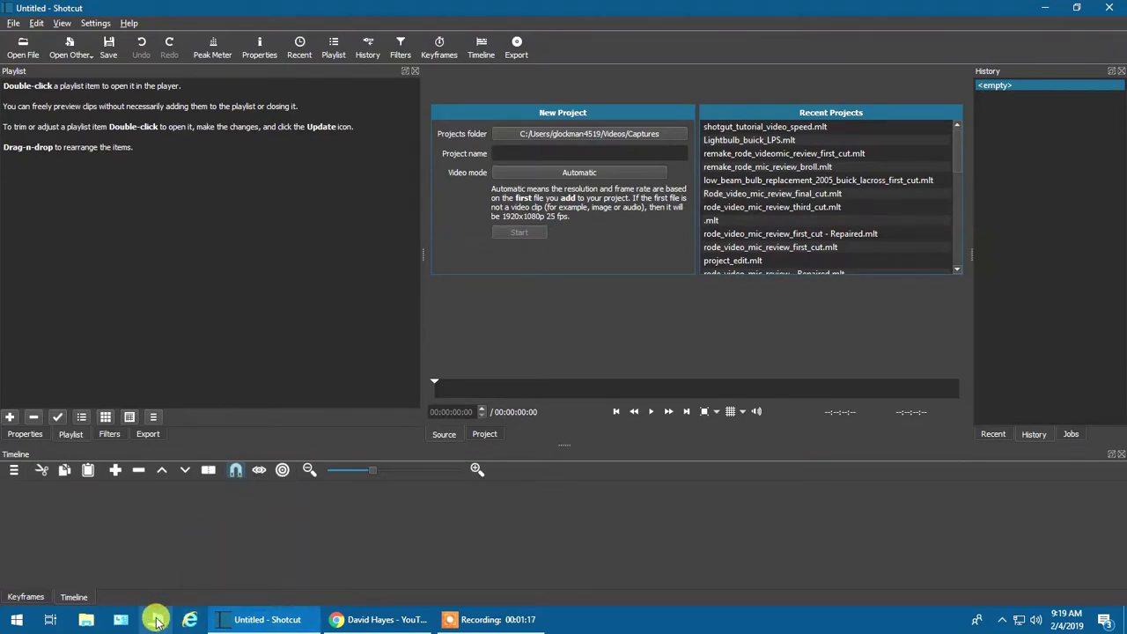
{"action": "left_click", "coordinate": [86, 619]}
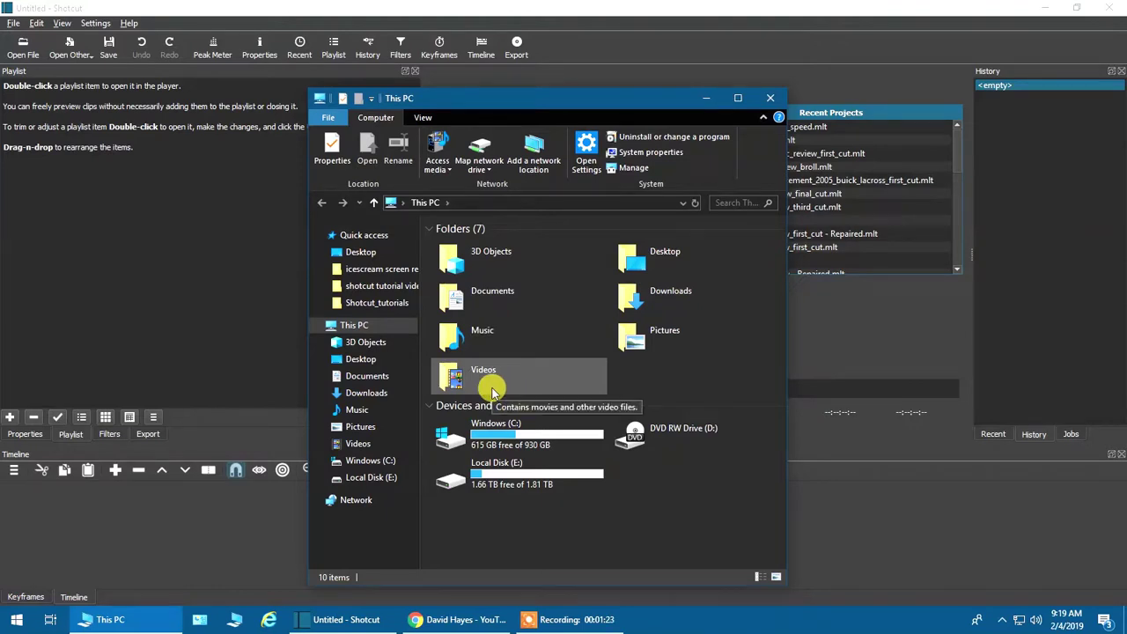
- Drag GOPR0717 from Desktop > shotcut tutorial video speed into Shotcut's playlist
{"action": "double_click", "coordinate": [655, 267]}
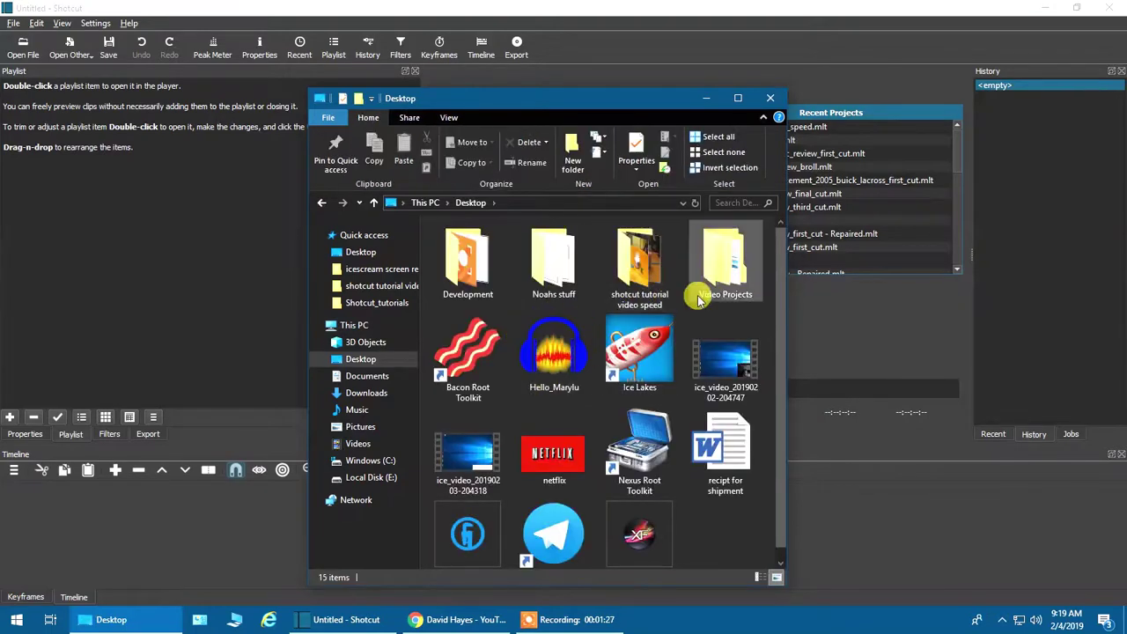
{"action": "double_click", "coordinate": [647, 286]}
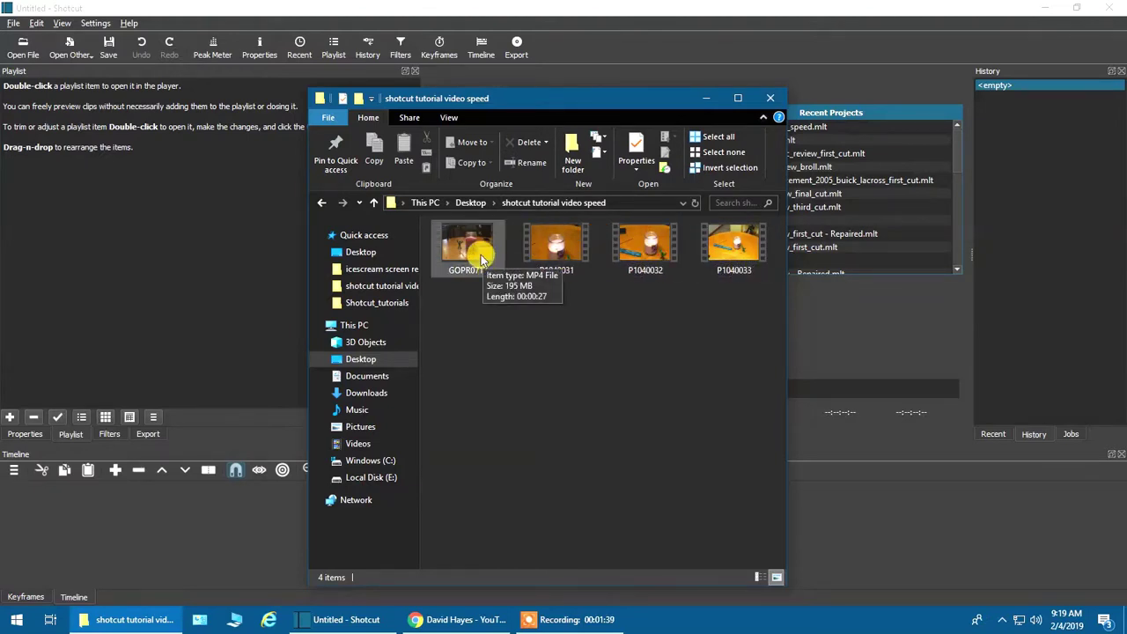
{"action": "left_click_drag", "start_coordinate": [480, 256], "coordinate": [164, 257]}
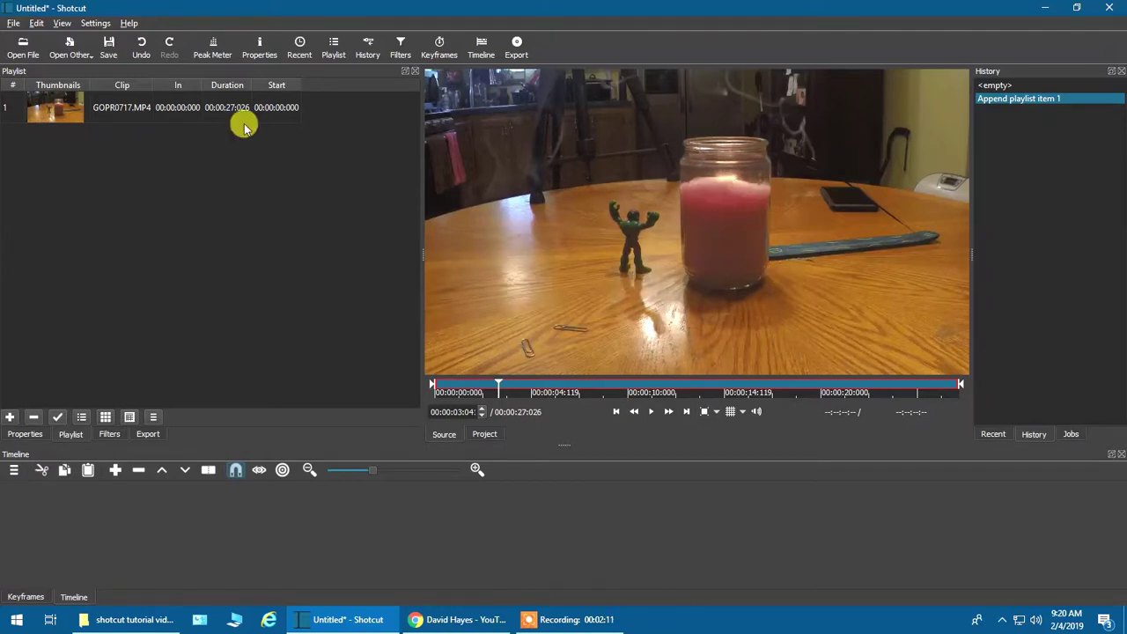
- Drop the GOPR0717 clip onto the timeline's V1 track
{"action": "left_click_drag", "start_coordinate": [302, 107], "coordinate": [642, 181]}
{"action": "left_click_drag", "start_coordinate": [667, 220], "coordinate": [141, 528]}
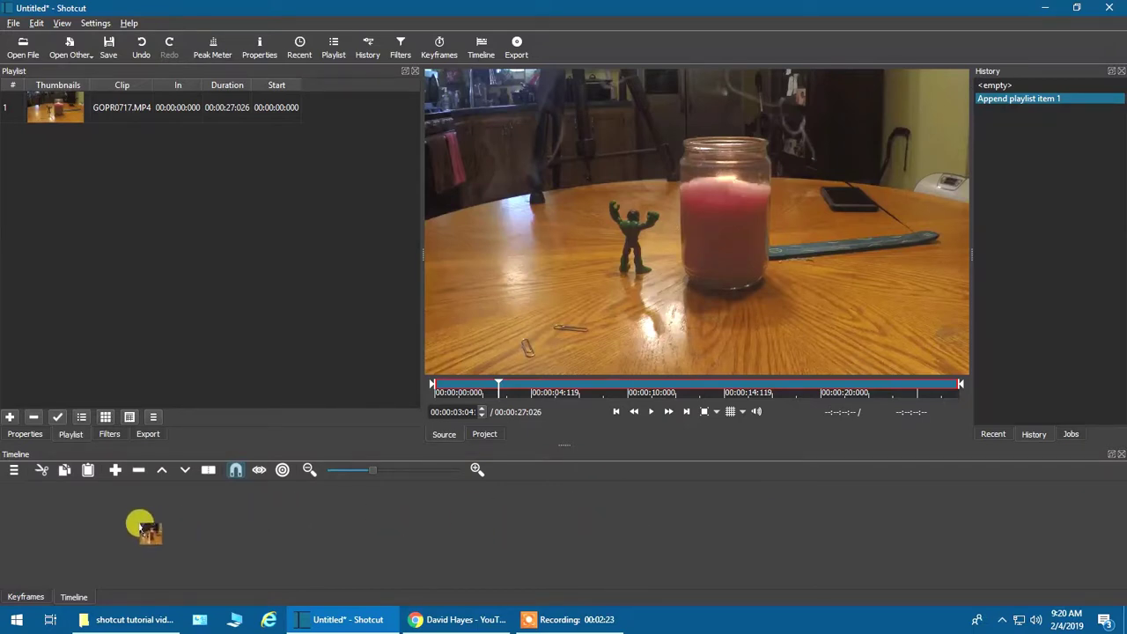
{"action": "left_click_drag", "start_coordinate": [141, 528], "coordinate": [141, 529]}
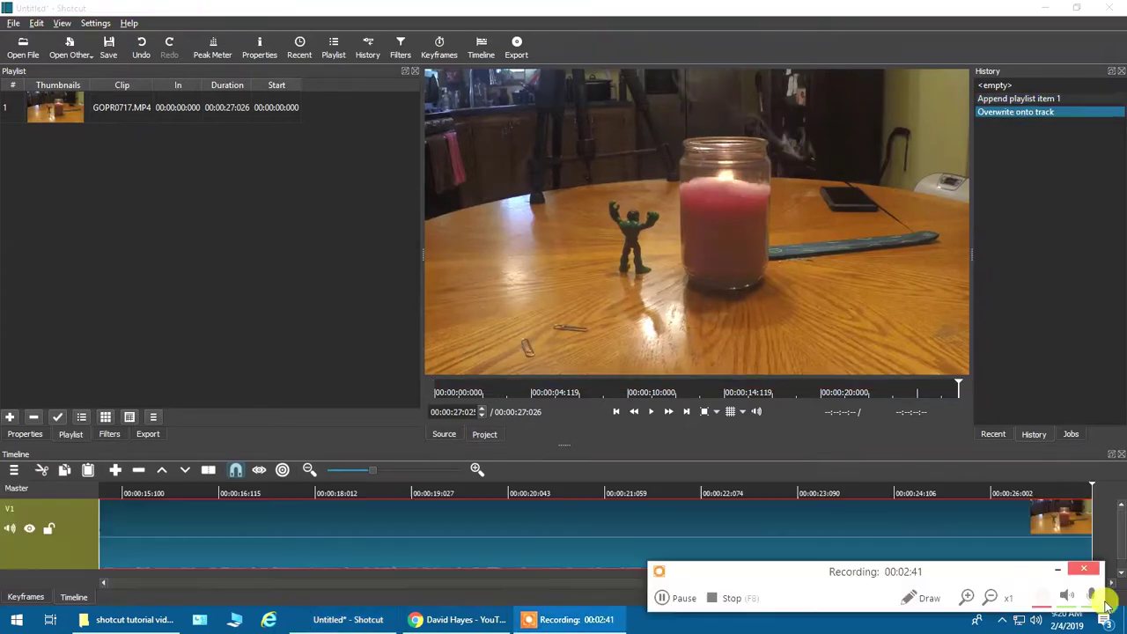
{"action": "mouse_move", "coordinate": [1096, 601]}
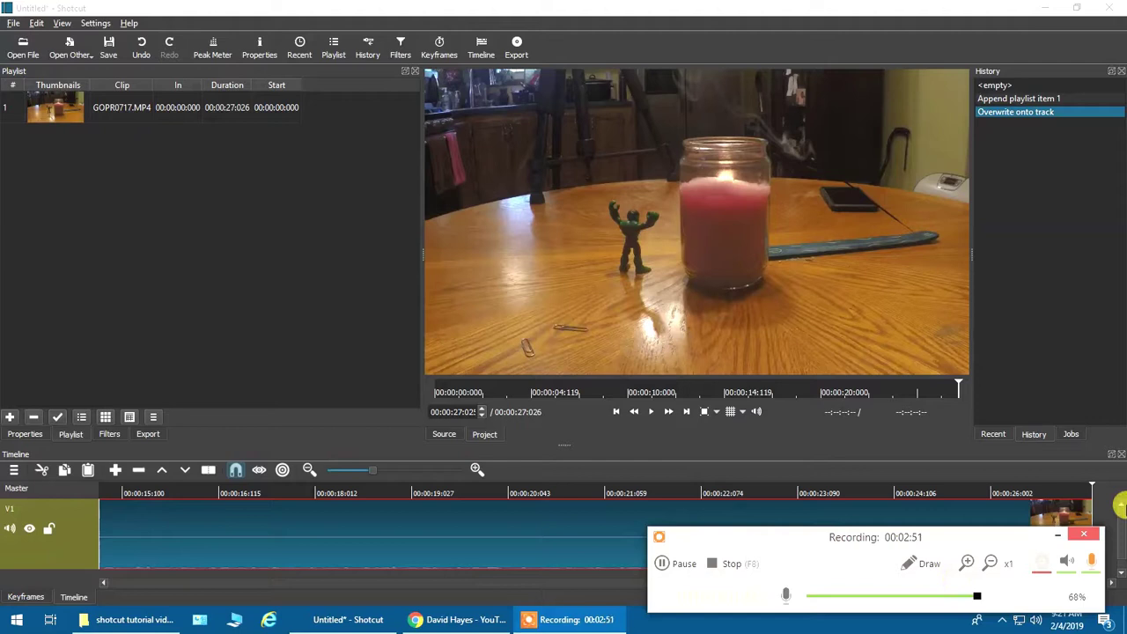
- Display GOPR0717.MP4's properties, showing 1.0x speed and 00:00:27:026 duration
{"action": "left_click", "coordinate": [1059, 535]}
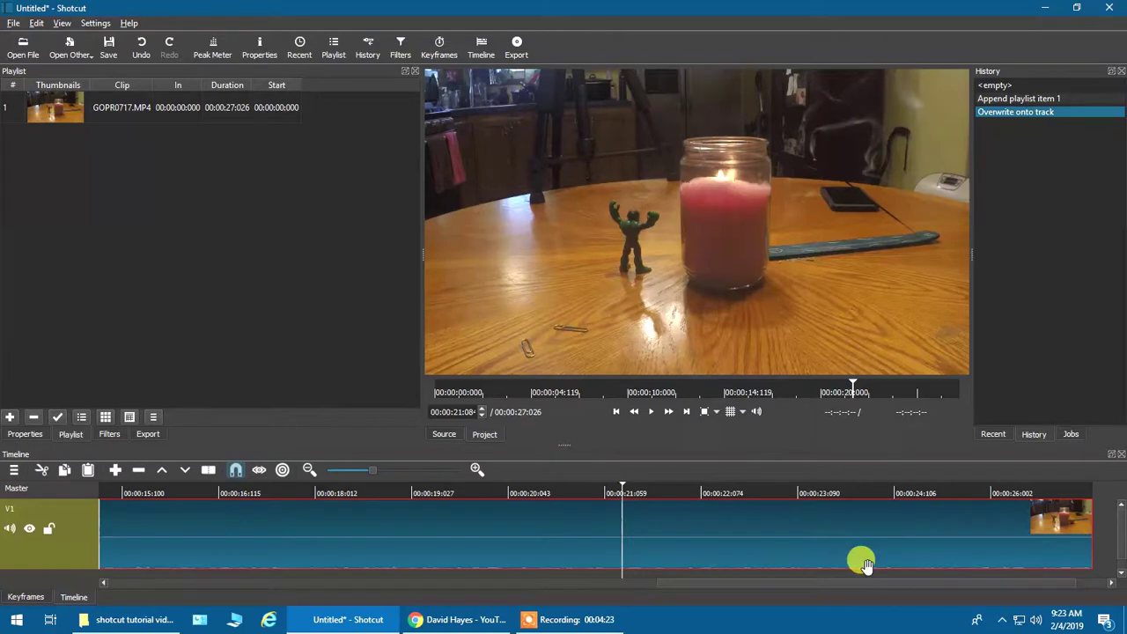
{"action": "left_click", "coordinate": [24, 434]}
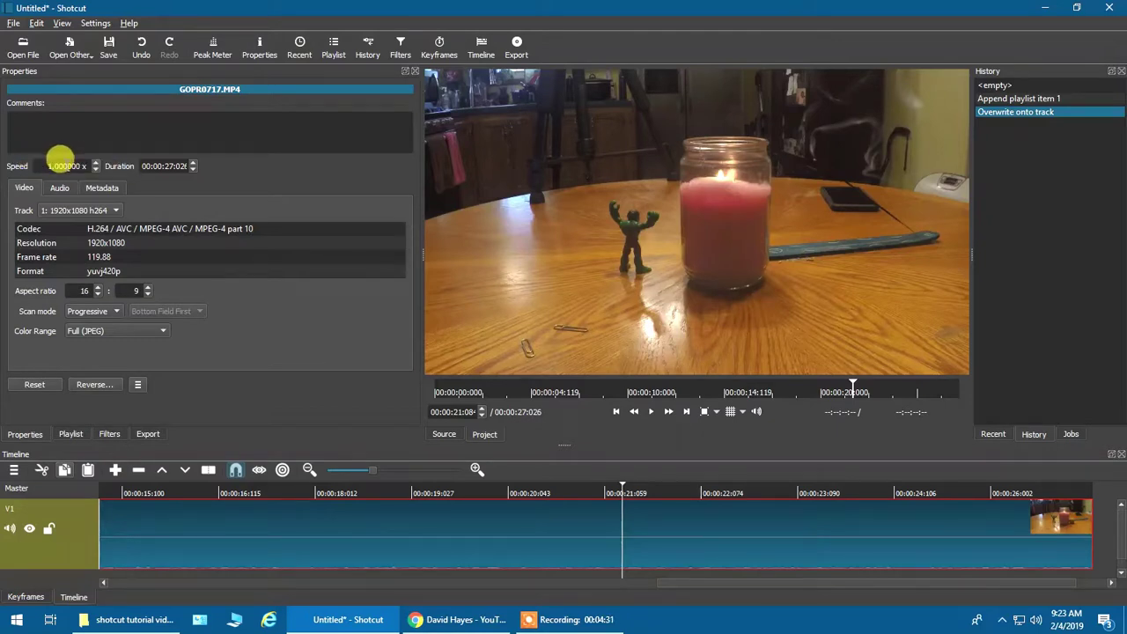
- Set the clip speed to 0.05x, stretching it to 00:09:04:026
{"action": "left_click", "coordinate": [64, 165]}
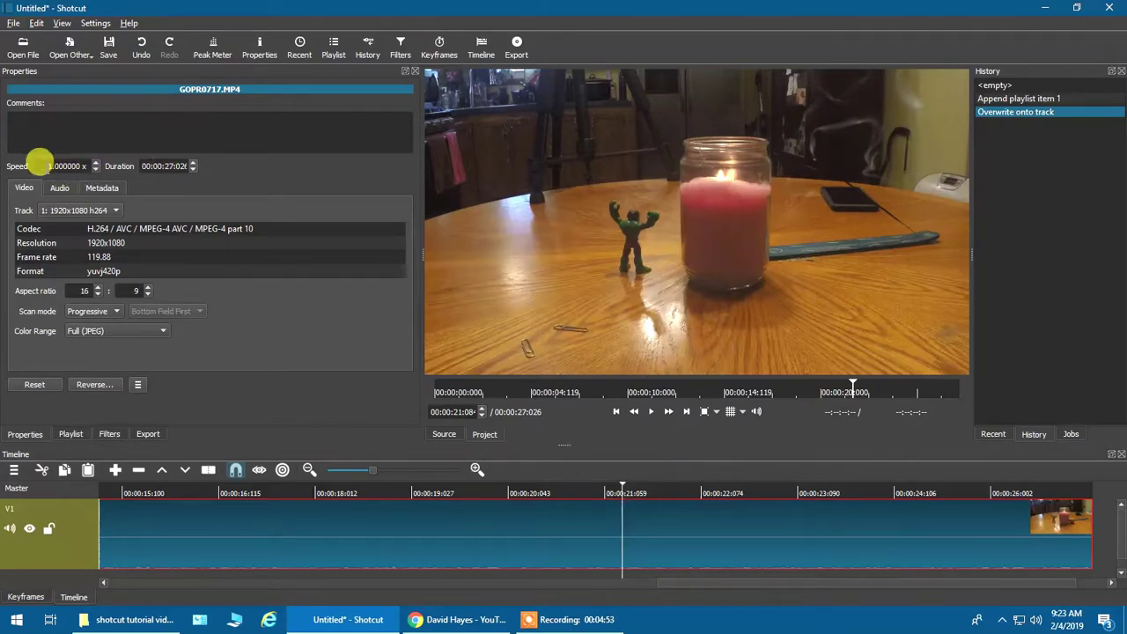
{"action": "mouse_move", "coordinate": [46, 165]}
{"action": "left_mouse_down"}
{"action": "mouse_move", "coordinate": [72, 166]}
{"action": "mouse_move", "coordinate": [48, 160]}
{"action": "left_mouse_up"}
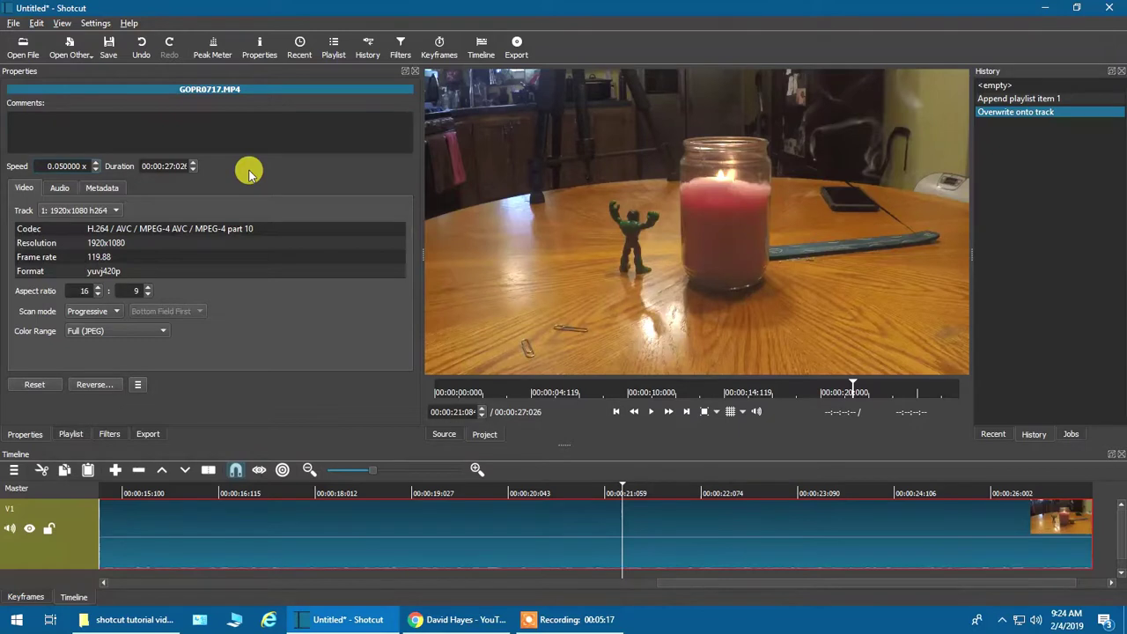
{"action": "key", "text": "Return"}
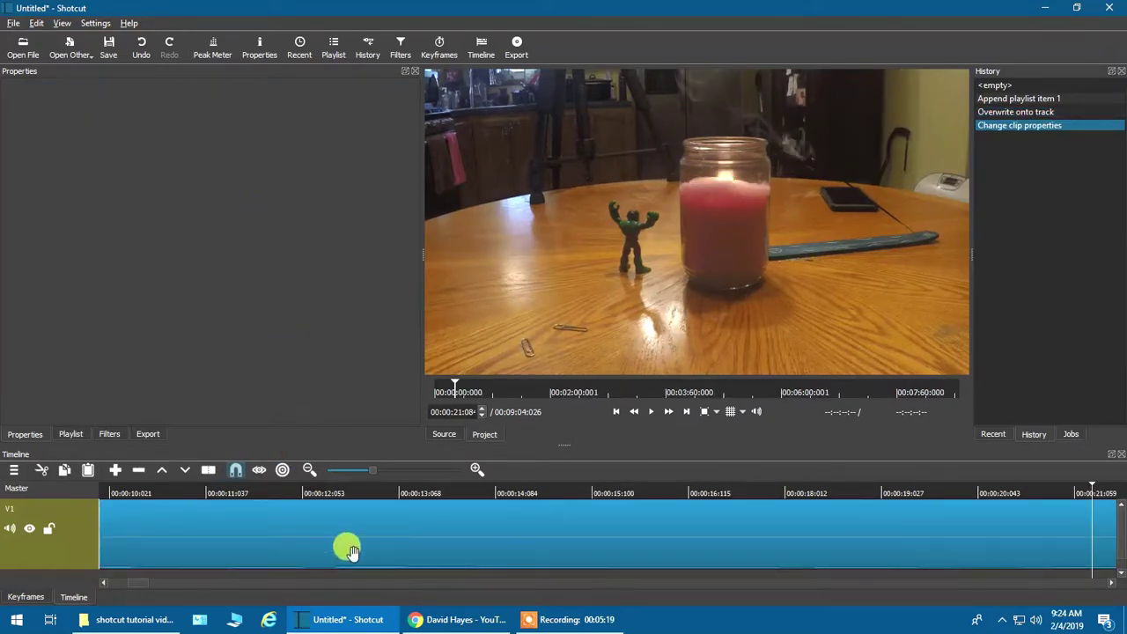
- Scroll to the end of the slowed clip and jump the player to its final frames
{"action": "left_click_drag", "start_coordinate": [128, 585], "coordinate": [1110, 585]}
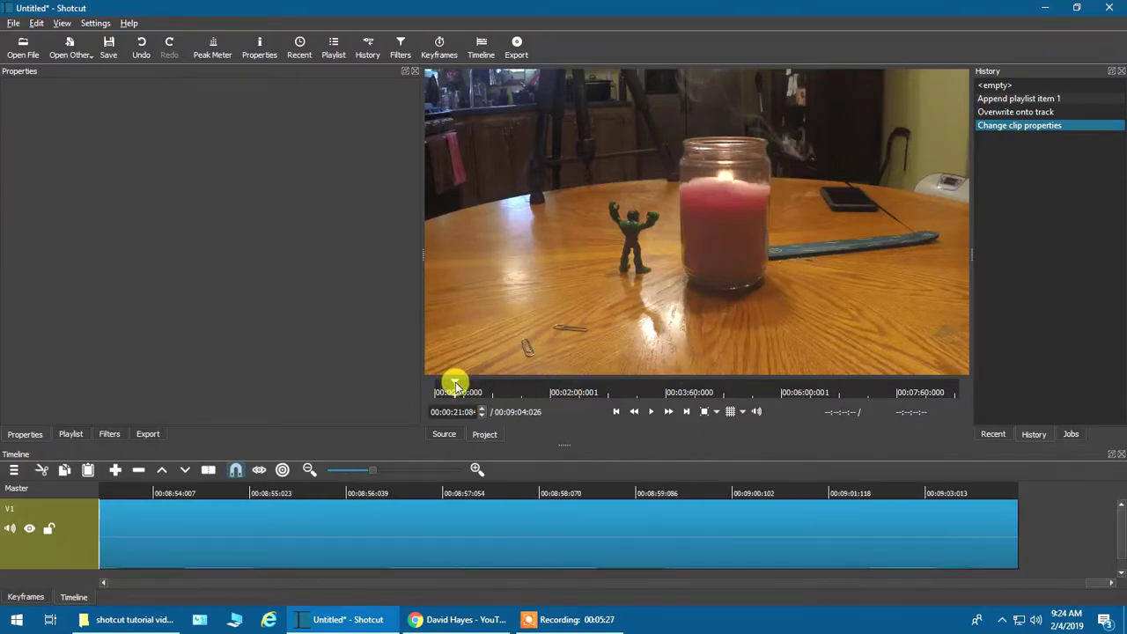
{"action": "left_click", "coordinate": [962, 388]}
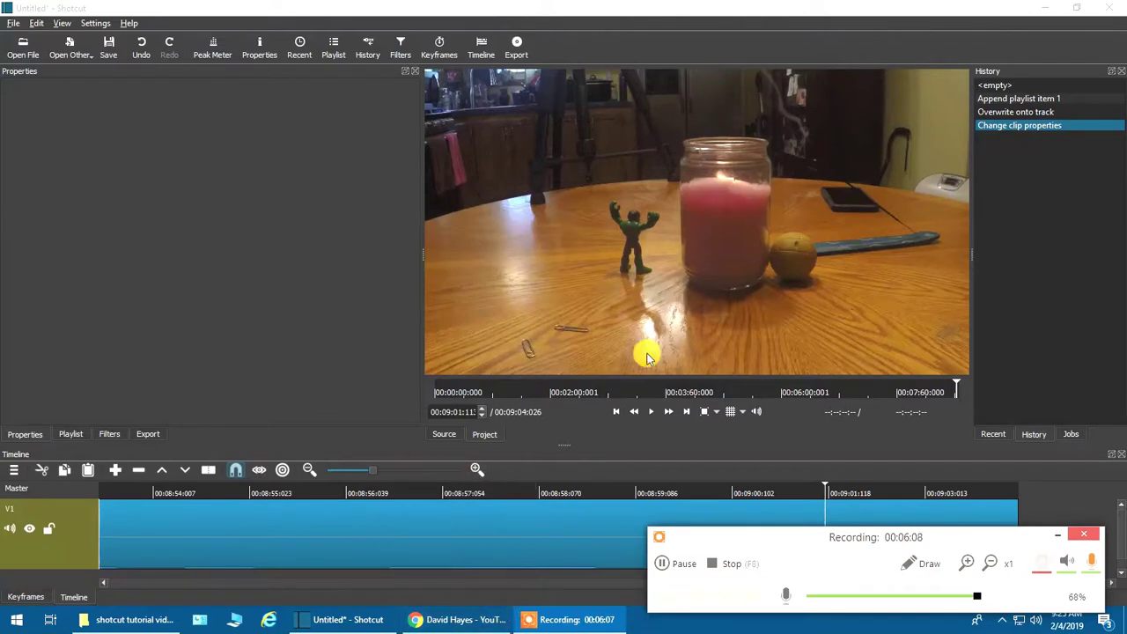
- Set the MP4 export's Advanced interpolation to Hyper/Lanczos (best) and start the file export
{"action": "left_click", "coordinate": [520, 44]}
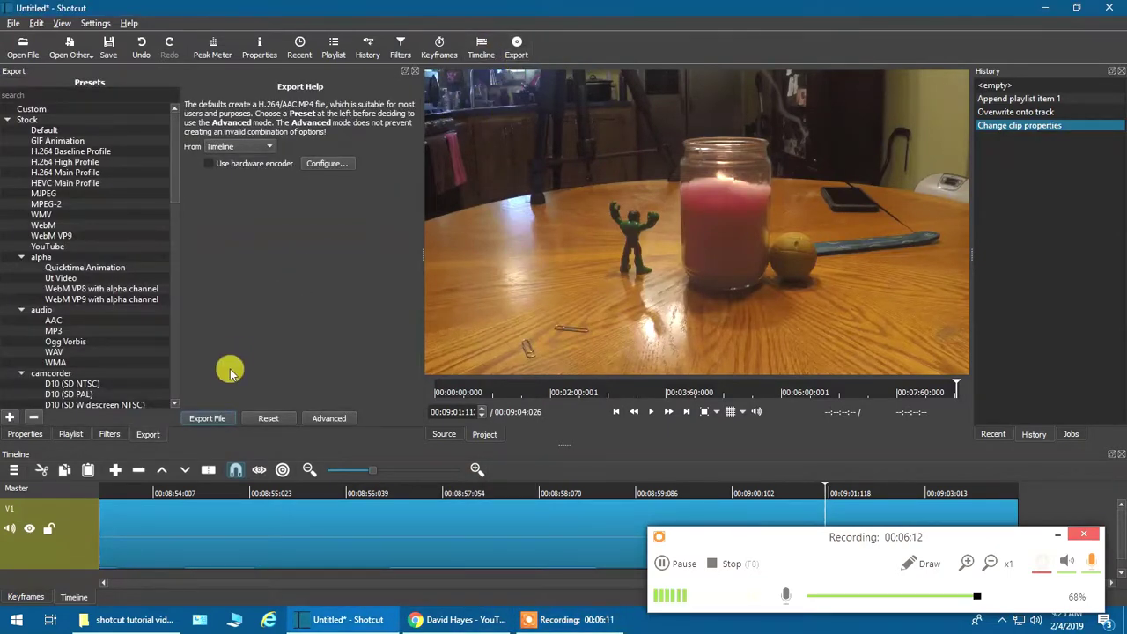
{"action": "left_click", "coordinate": [317, 419]}
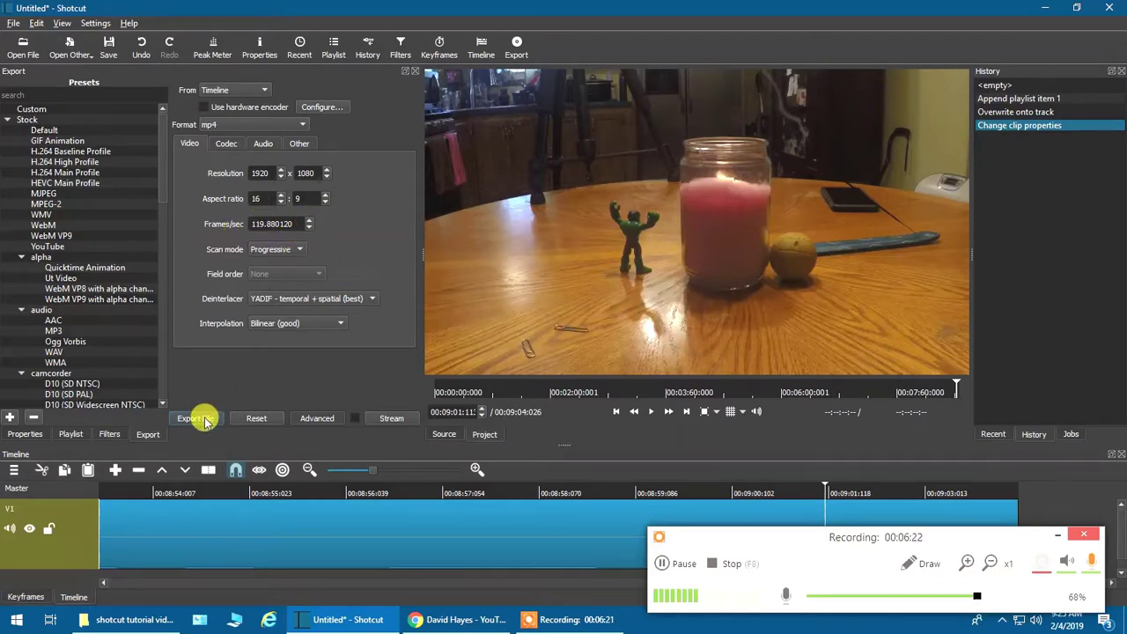
{"action": "left_click", "coordinate": [342, 325]}
{"action": "left_click", "coordinate": [322, 352]}
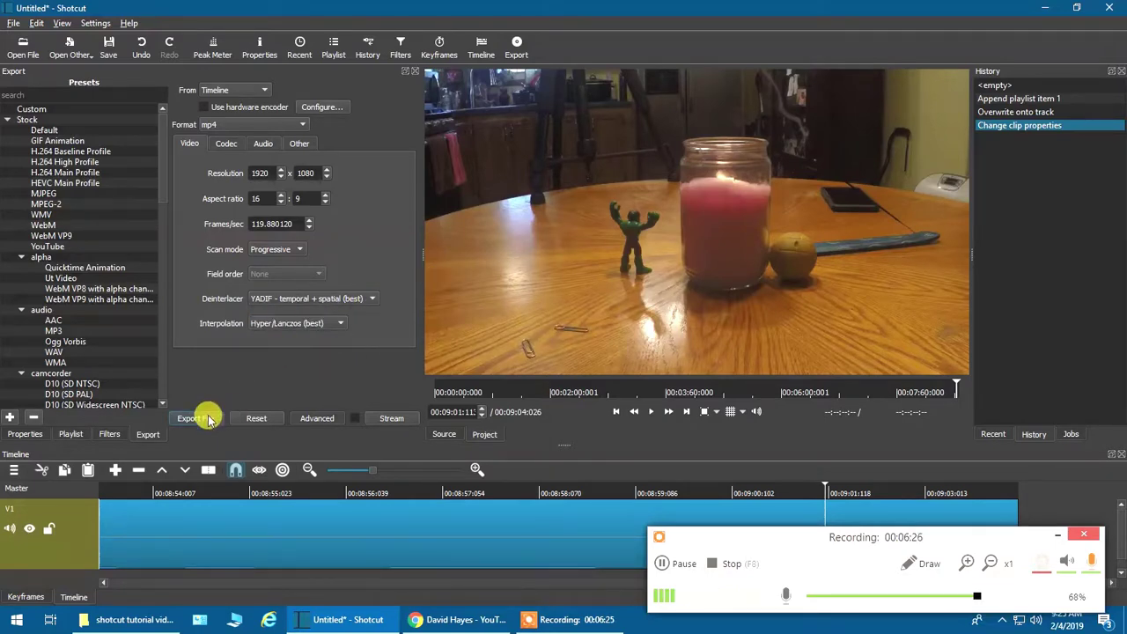
{"action": "left_click", "coordinate": [206, 419]}
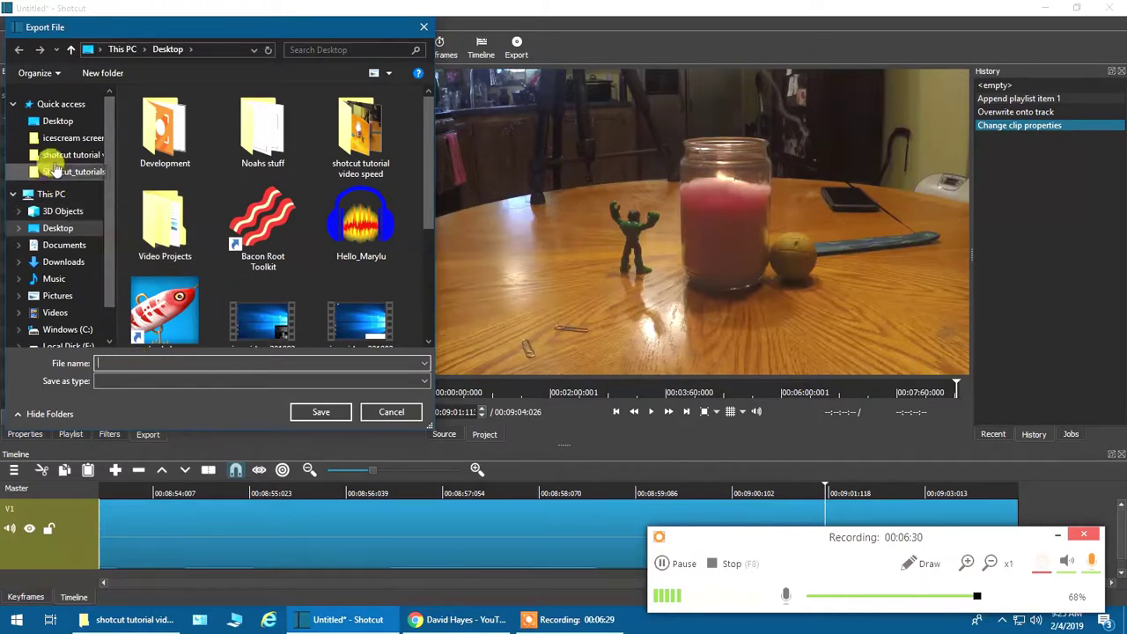
- Save the export to the Desktop as test_1
{"action": "left_click", "coordinate": [52, 121]}
{"action": "left_click", "coordinate": [119, 362]}
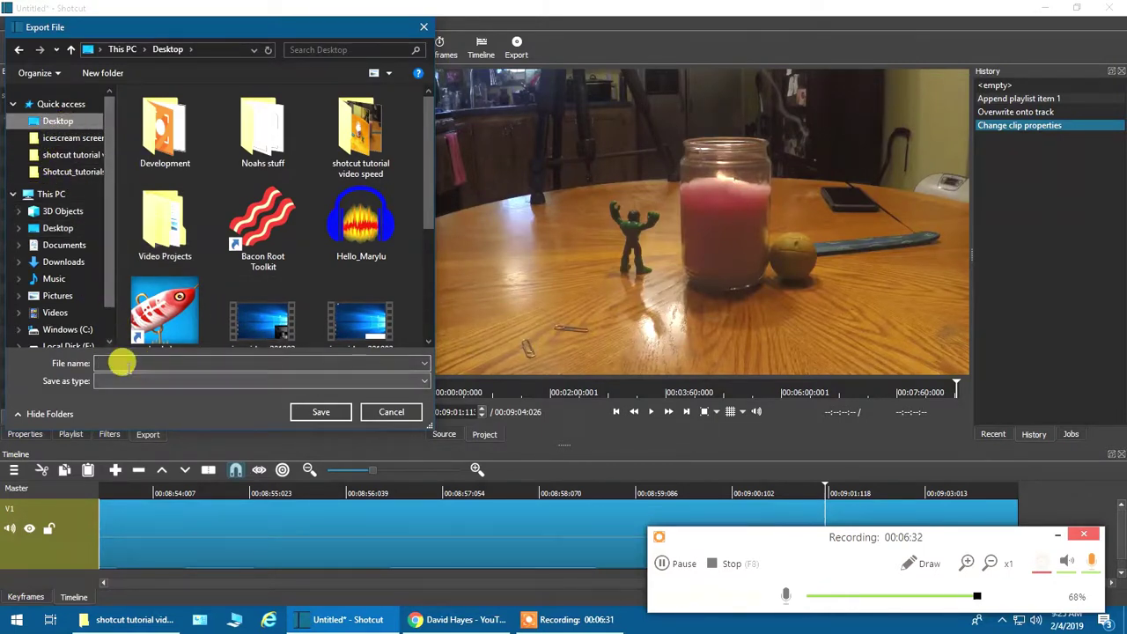
{"action": "type", "text": "t"}
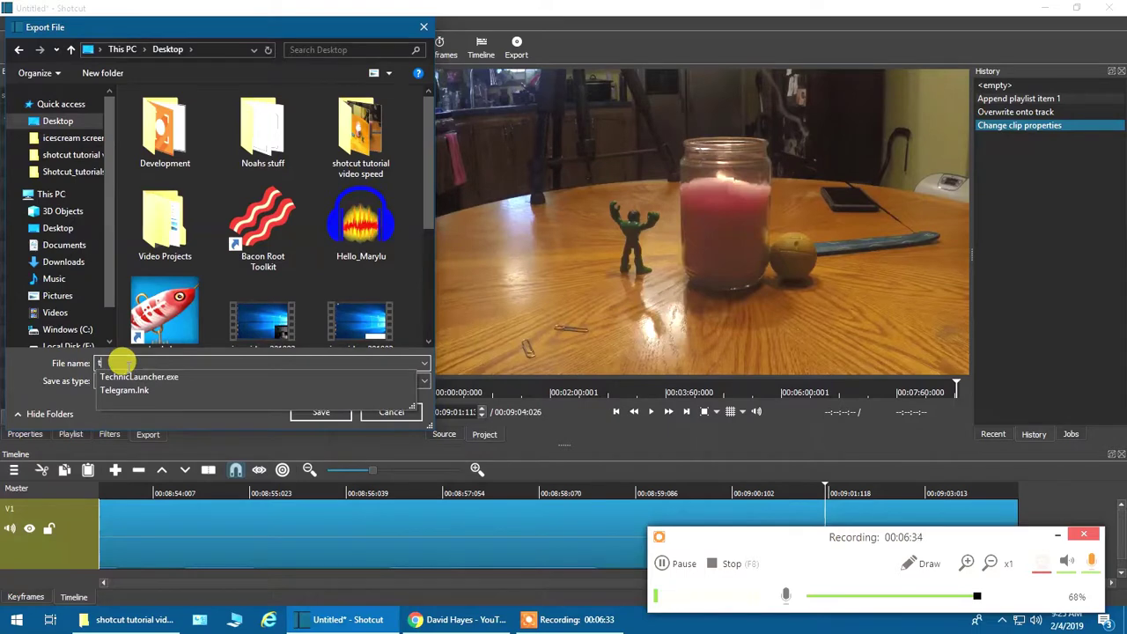
{"action": "type", "text": "est 1"}
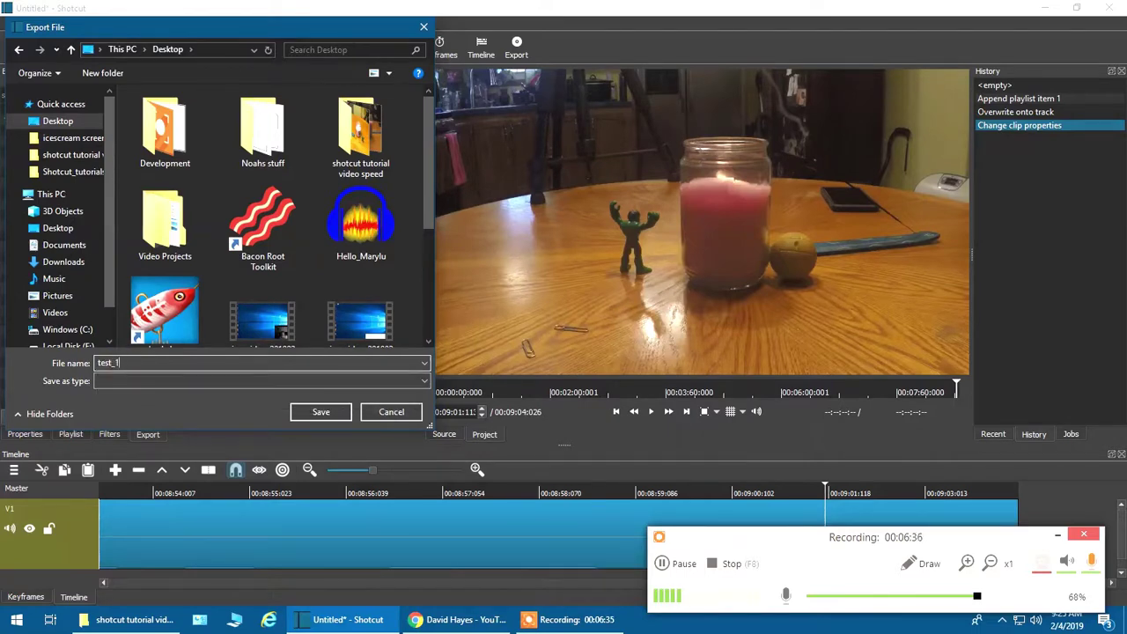
{"action": "left_click", "coordinate": [300, 412]}
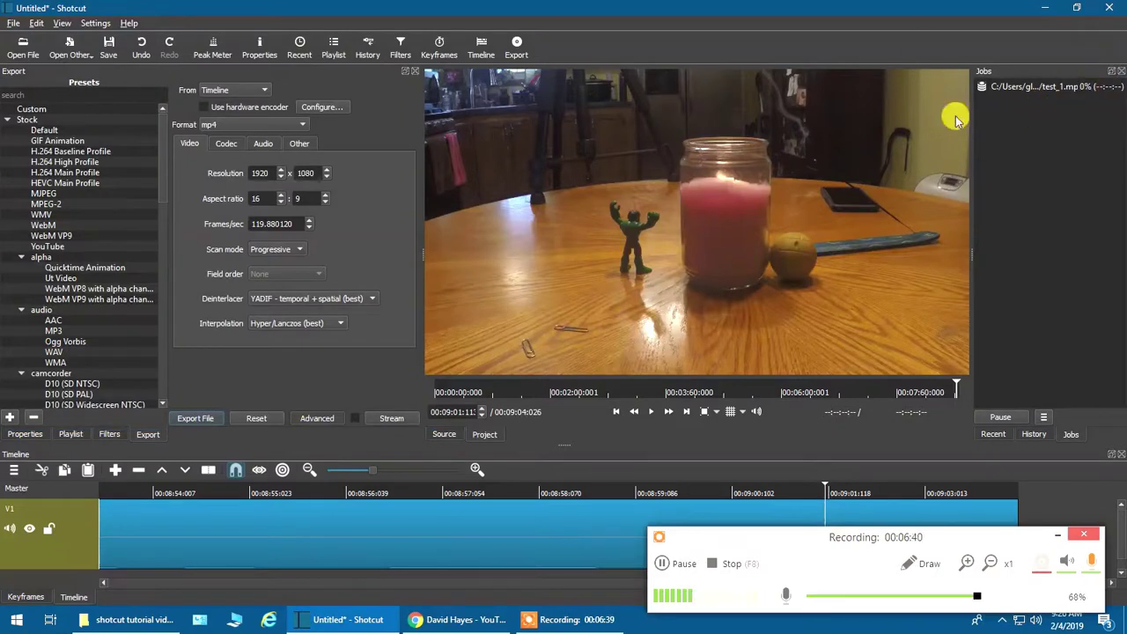
- Dismiss the recorder panel and minimize Shotcut to reveal the desktop
{"action": "left_click", "coordinate": [682, 571]}
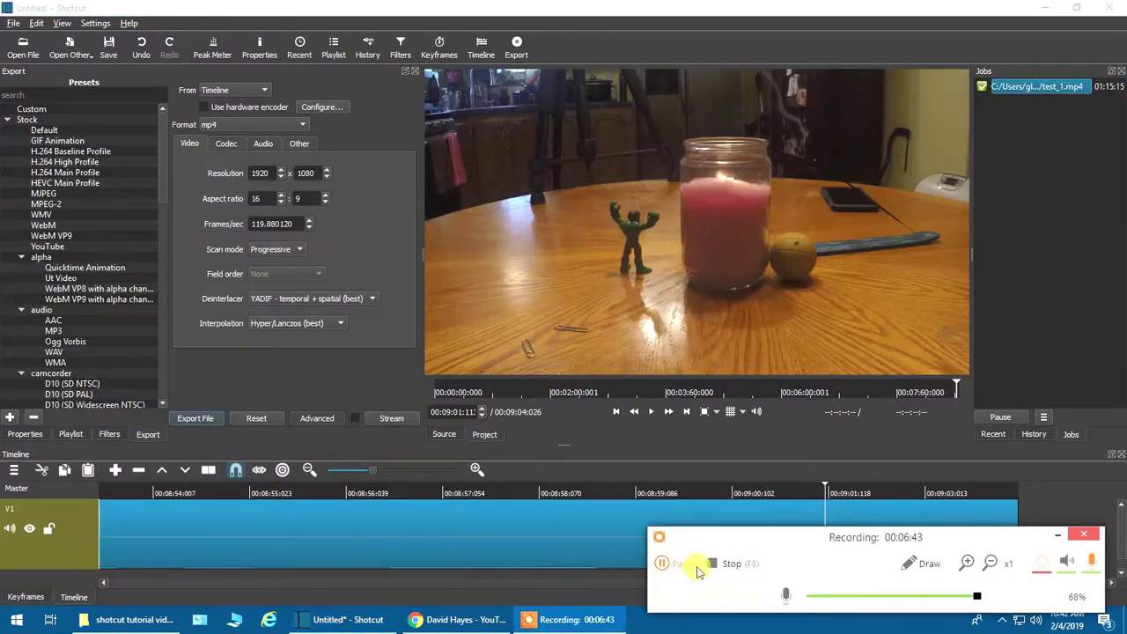
{"action": "left_click", "coordinate": [1063, 537]}
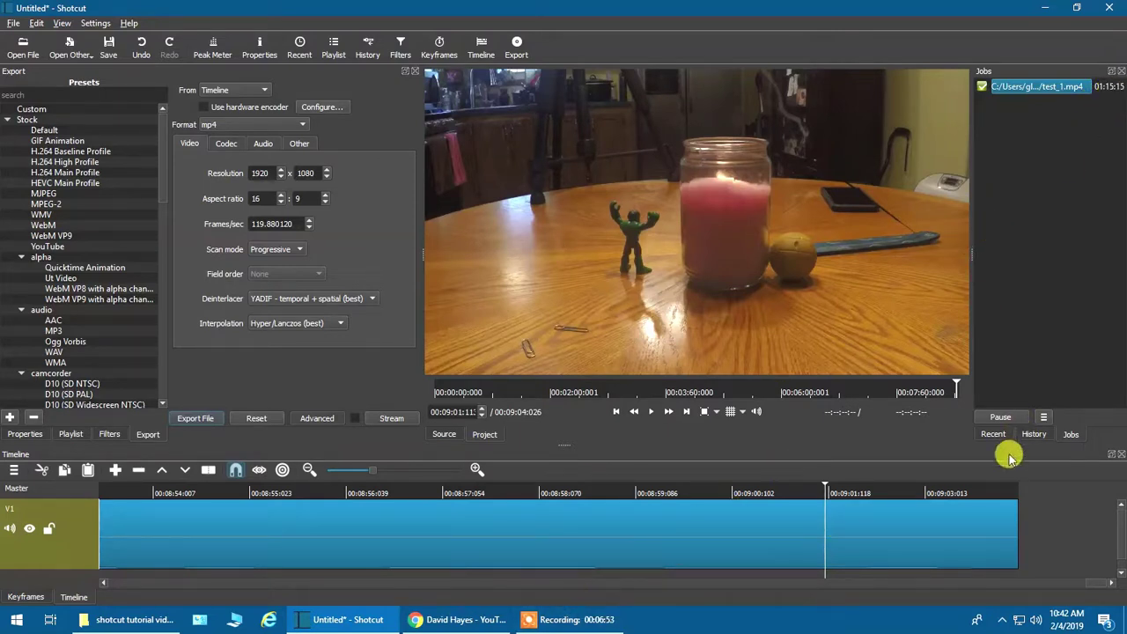
{"action": "left_click", "coordinate": [1048, 9]}
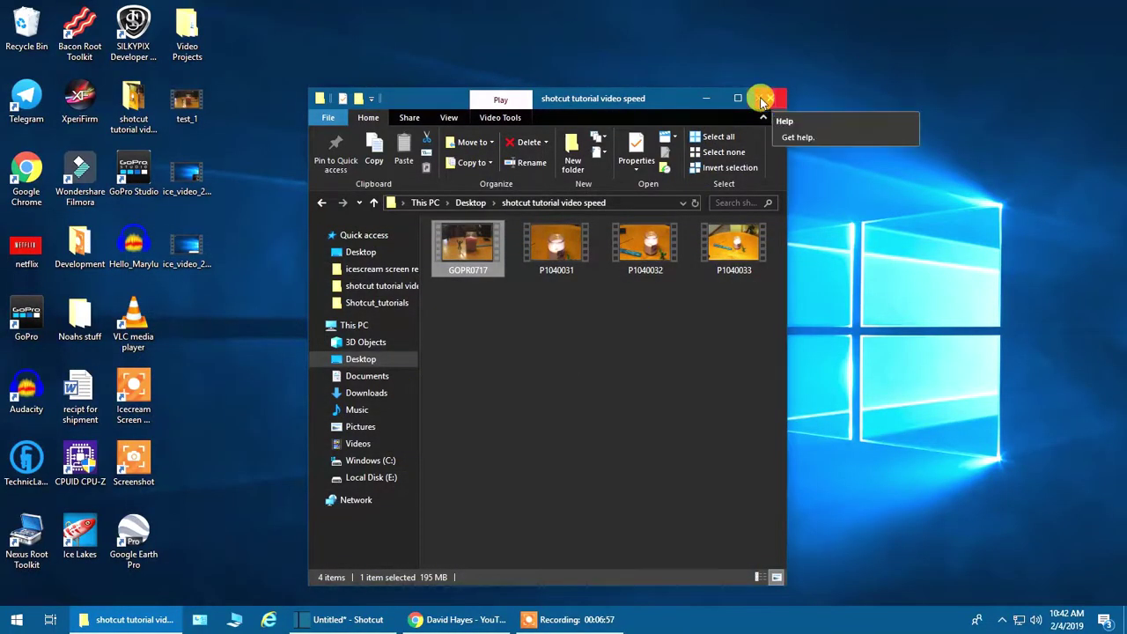
- Play the exported test video from the desktop in Movies & TV
{"action": "double_click", "coordinate": [187, 113]}
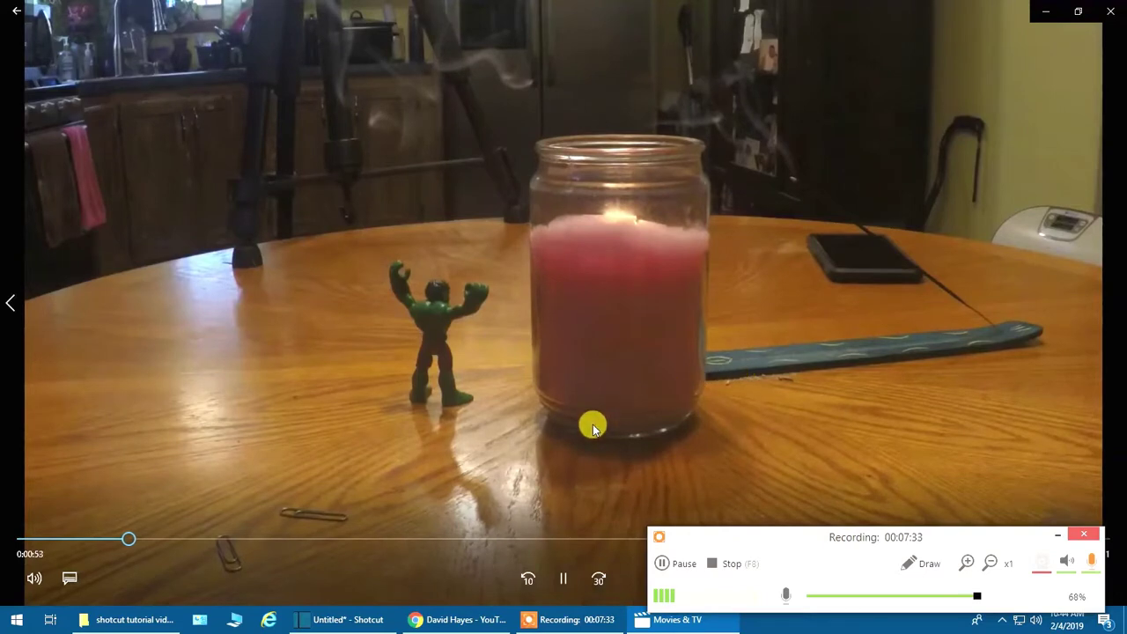
- Skip ahead to about 1:08 in the slowed test_1 video, then close Movies & TV
{"action": "left_click", "coordinate": [161, 538]}
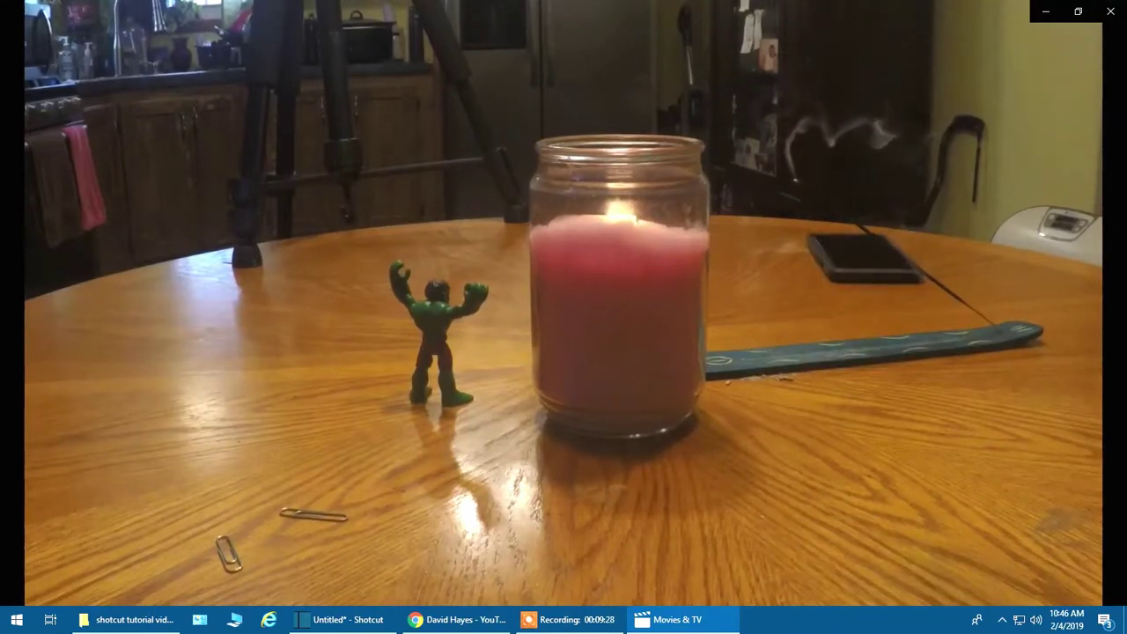
{"action": "mouse_move", "coordinate": [855, 453]}
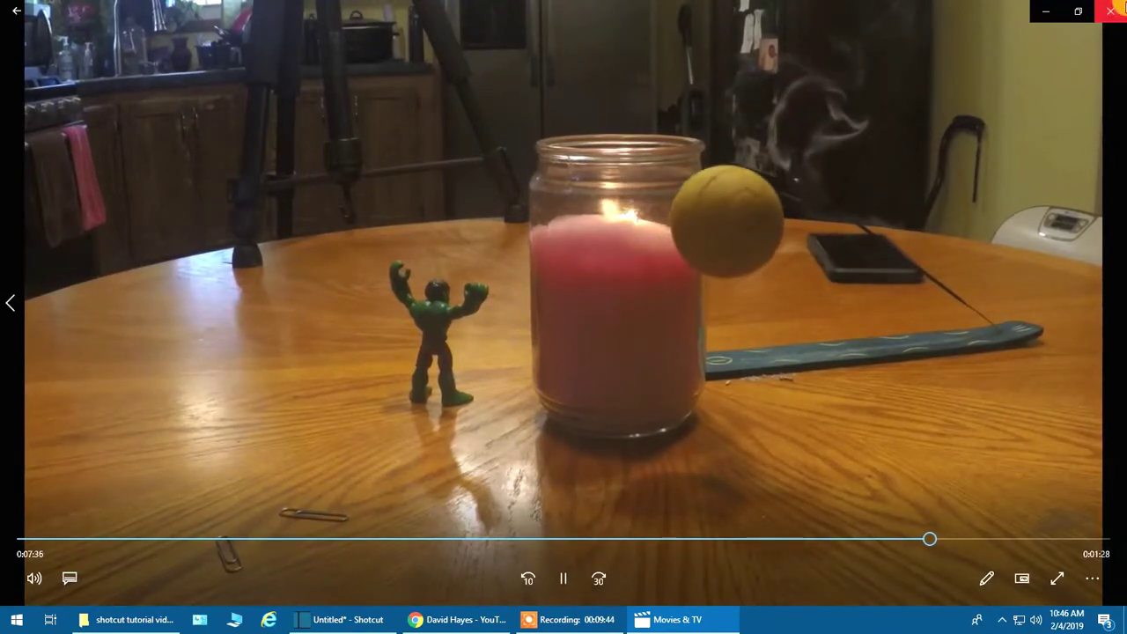
{"action": "left_click", "coordinate": [1111, 12]}
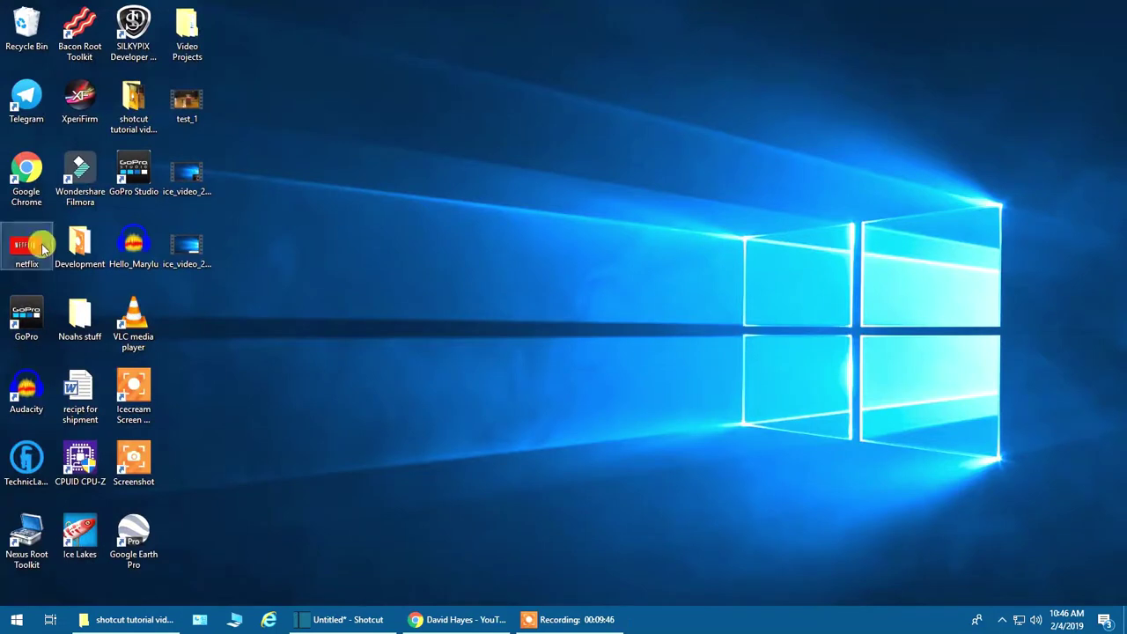
- Delete the old test export from the desktop and bring Shotcut back up
{"action": "right_click", "coordinate": [192, 117]}
{"action": "left_click", "coordinate": [249, 363]}
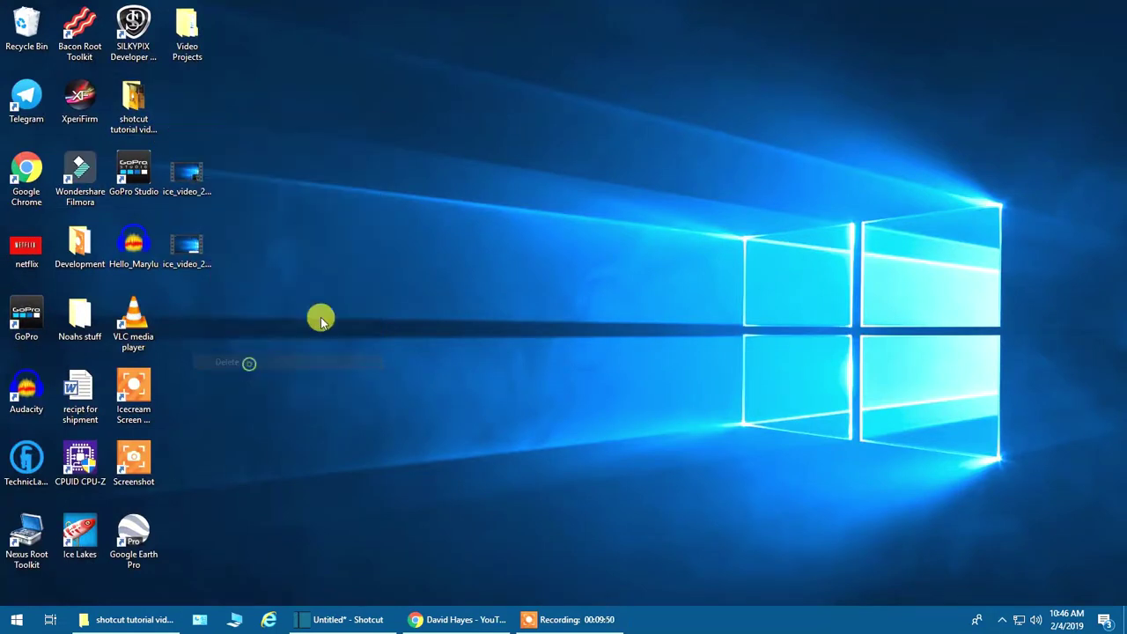
{"action": "left_click", "coordinate": [356, 620]}
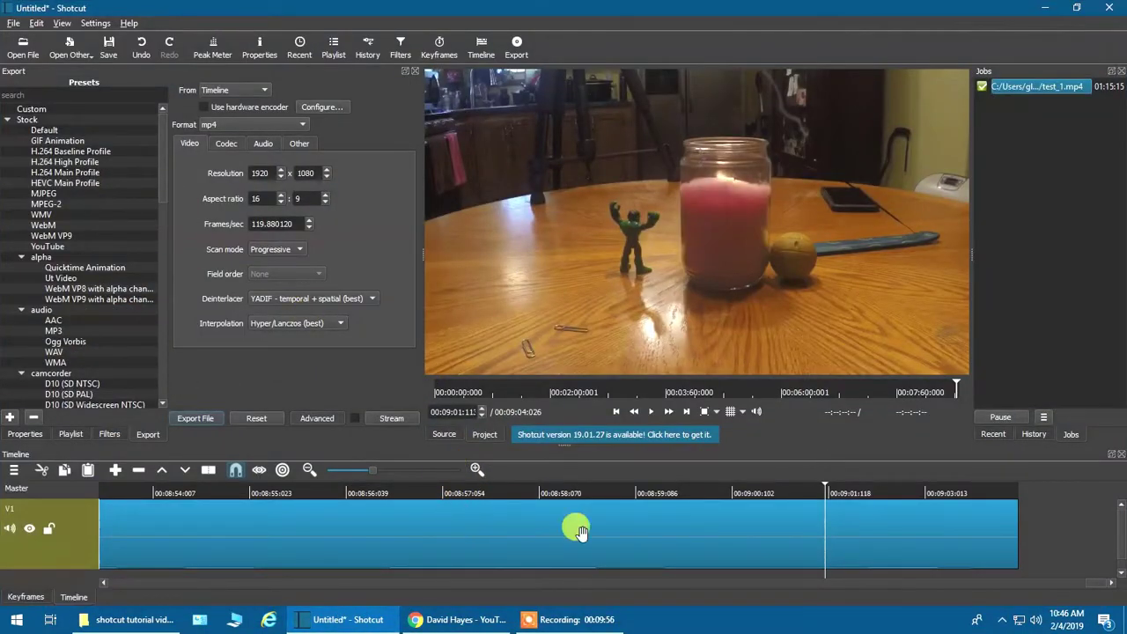
- Split the candle clip at the playhead and remove the trailing piece
{"action": "left_click", "coordinate": [673, 535]}
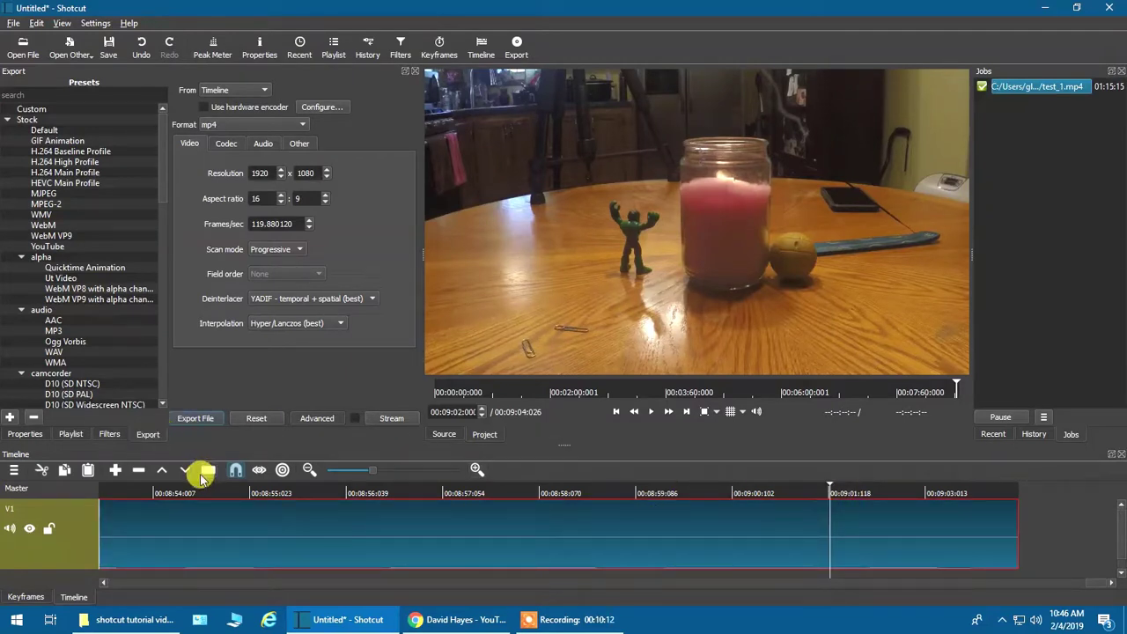
{"action": "left_click", "coordinate": [138, 476]}
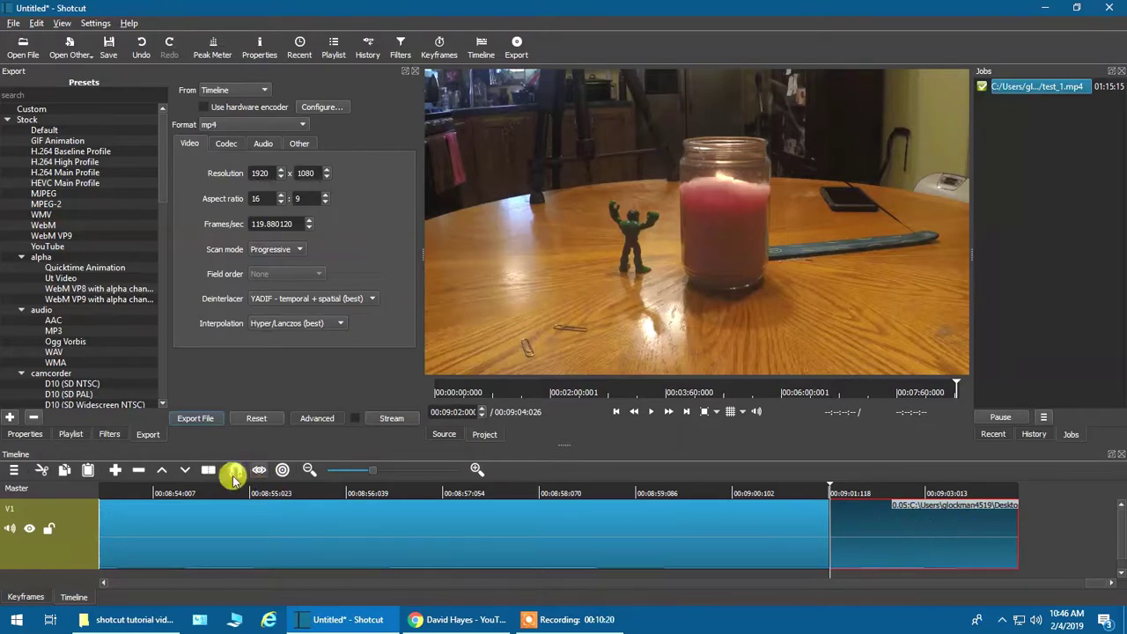
{"action": "left_click", "coordinate": [138, 469]}
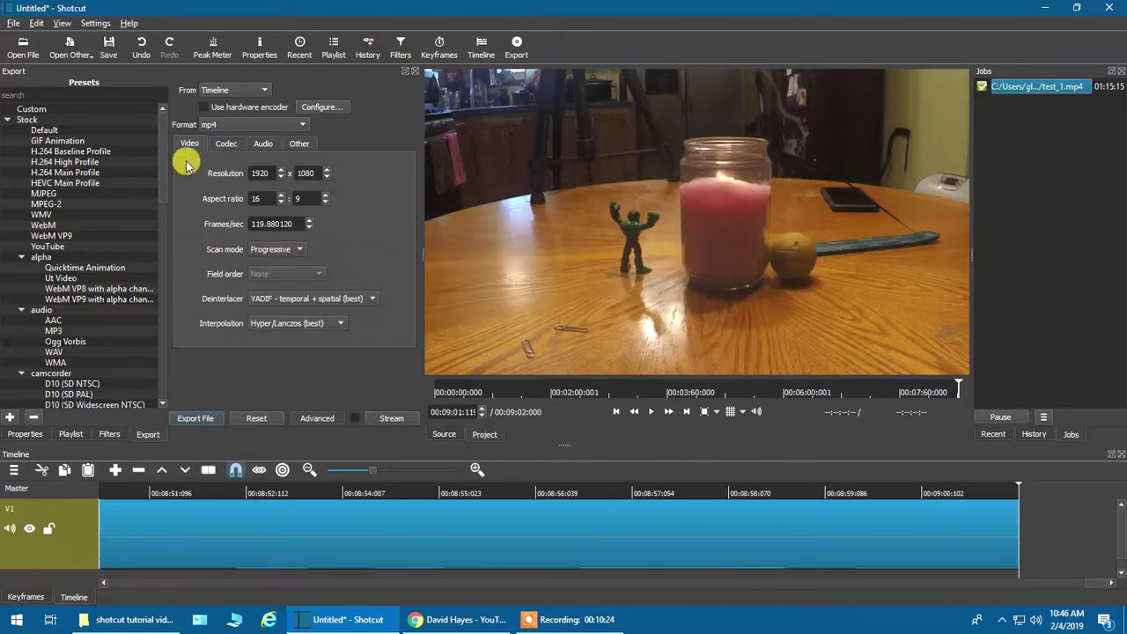
- Set GOPR0717.MP4's speed to 0.5x so the timeline runs 00:00:54:052
{"action": "left_click", "coordinate": [267, 528]}
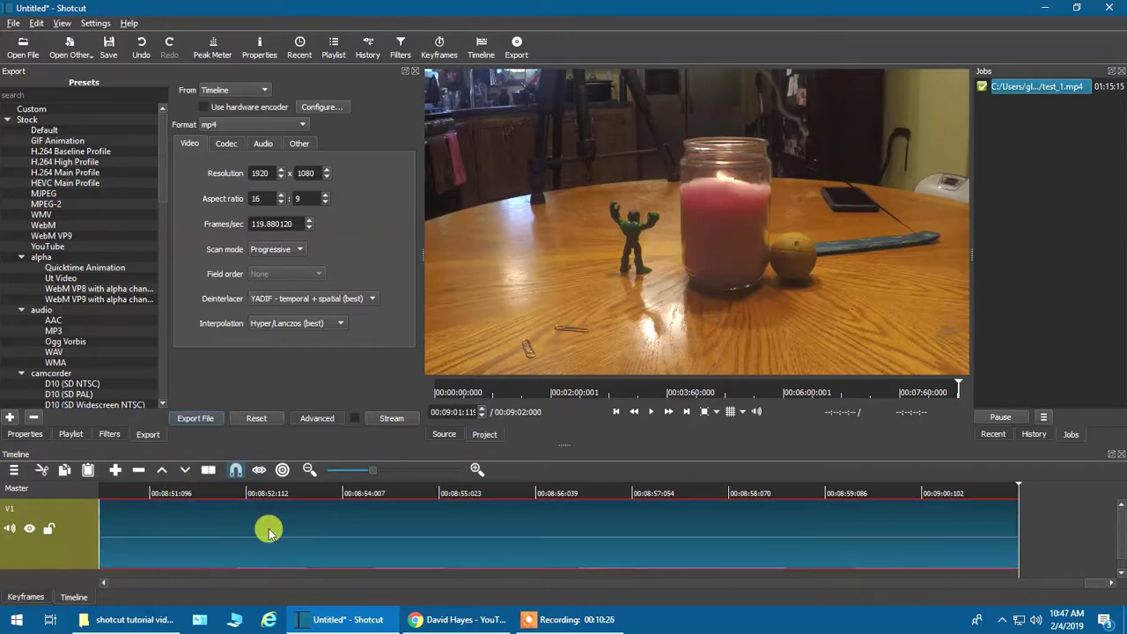
{"action": "left_click", "coordinate": [35, 434]}
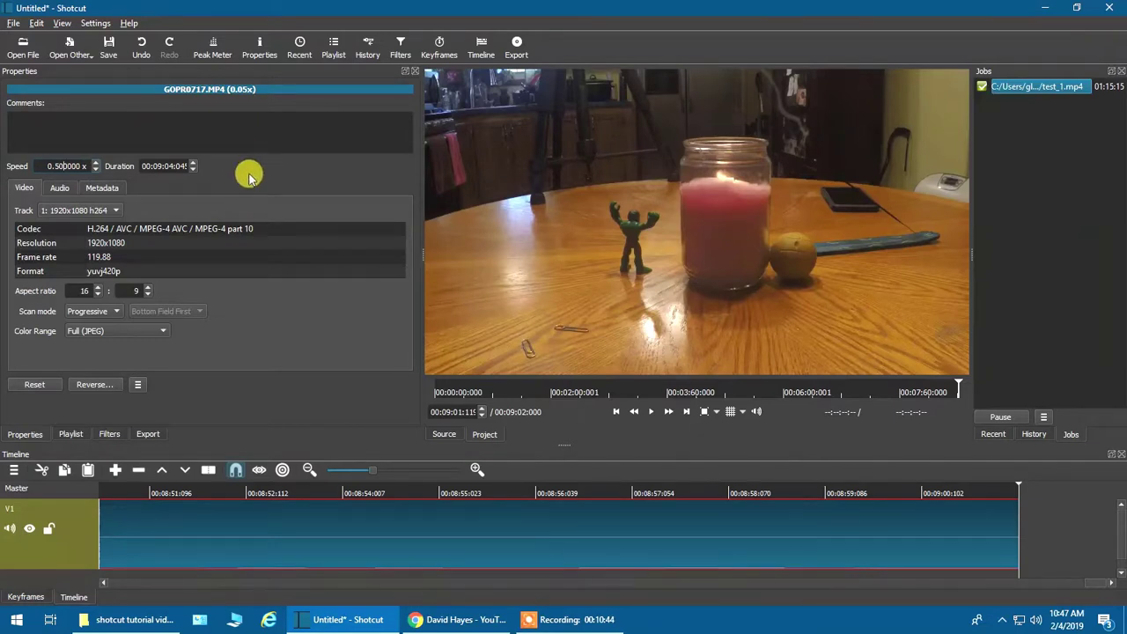
{"action": "key", "text": "Return"}
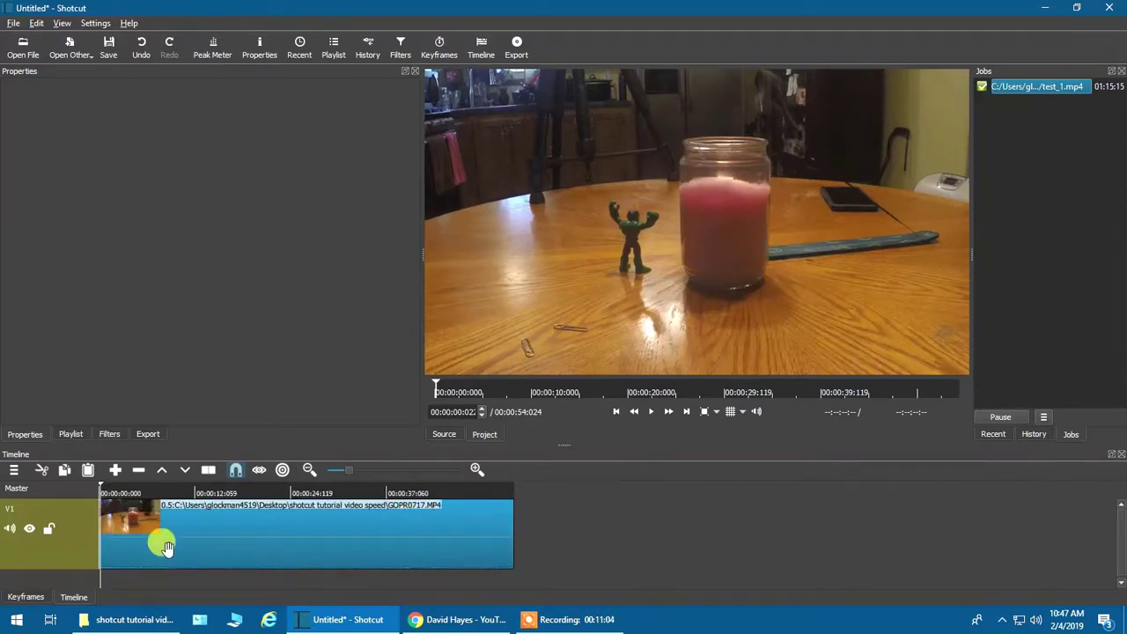
{"action": "left_click", "coordinate": [172, 546]}
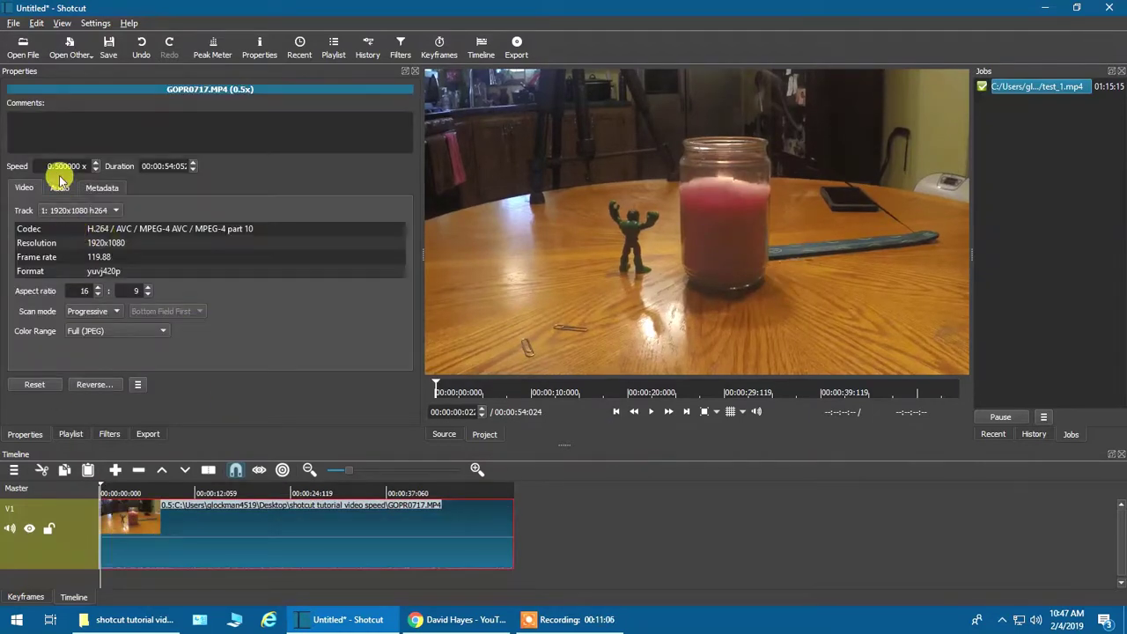
{"action": "type", "text": "1"}
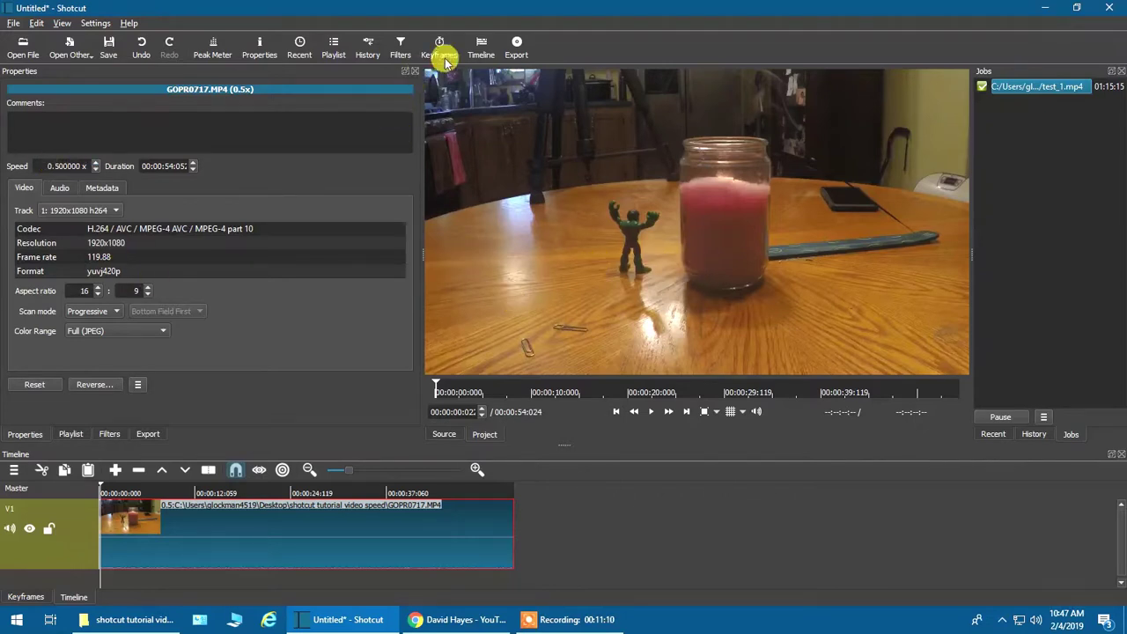
- Export the re-timed timeline to the Desktop as test_1.mp4
{"action": "left_click", "coordinate": [516, 46]}
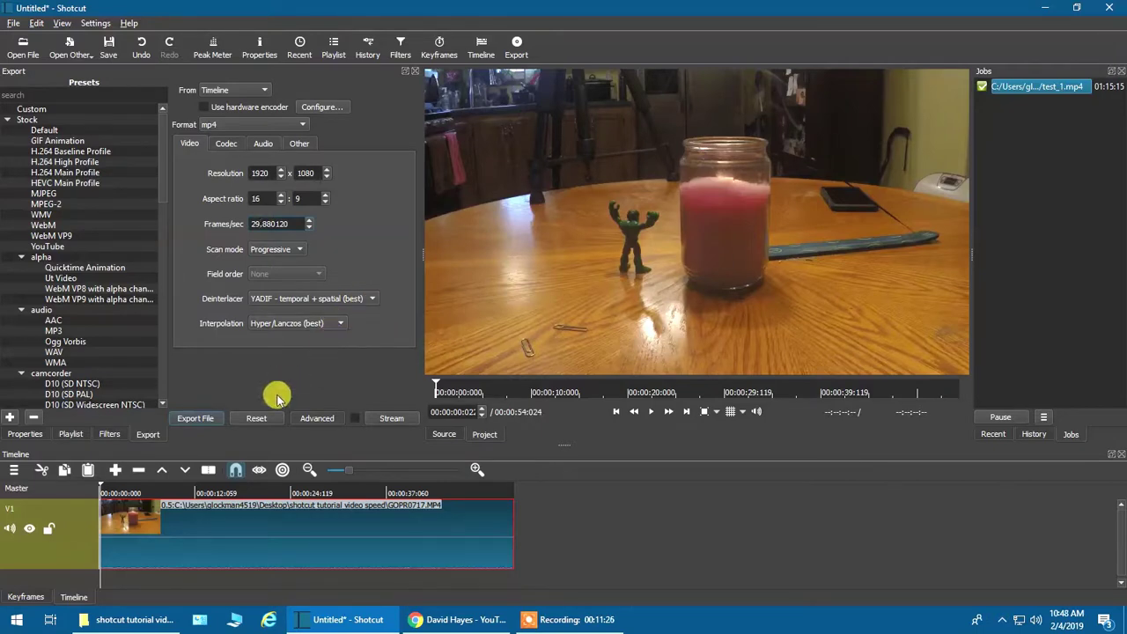
{"action": "left_click", "coordinate": [205, 416]}
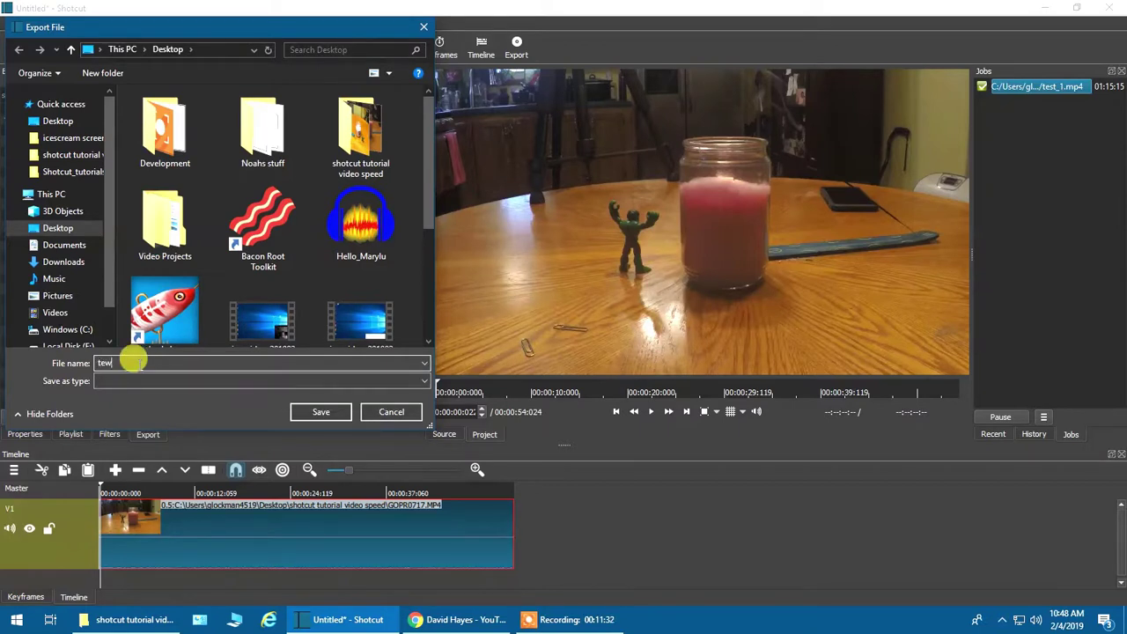
{"action": "key", "text": "BackSpace"}
{"action": "type", "text": "st_1"}
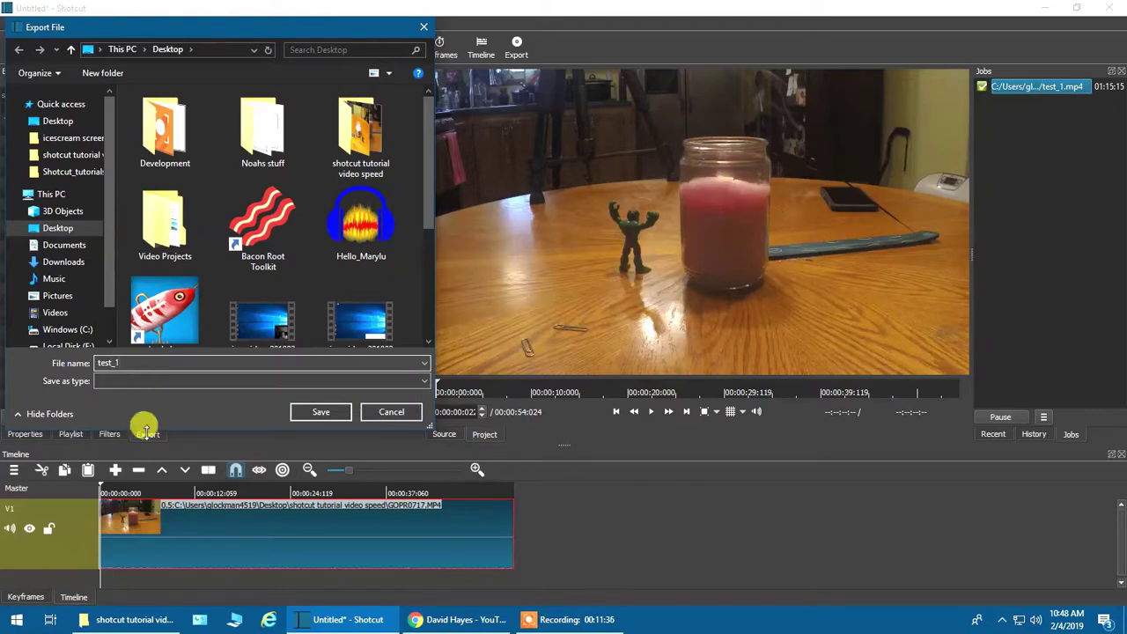
{"action": "left_click", "coordinate": [328, 410]}
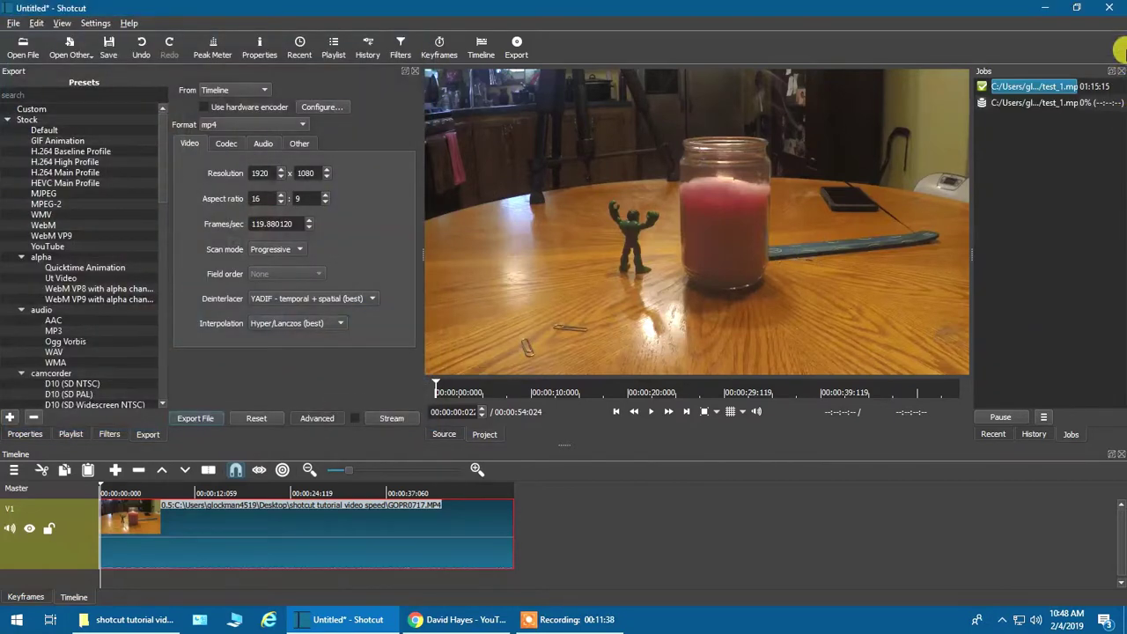
- Let the second test_1.mp4 job finish in the Jobs panel, then minimize Shotcut
{"action": "left_click", "coordinate": [550, 623]}
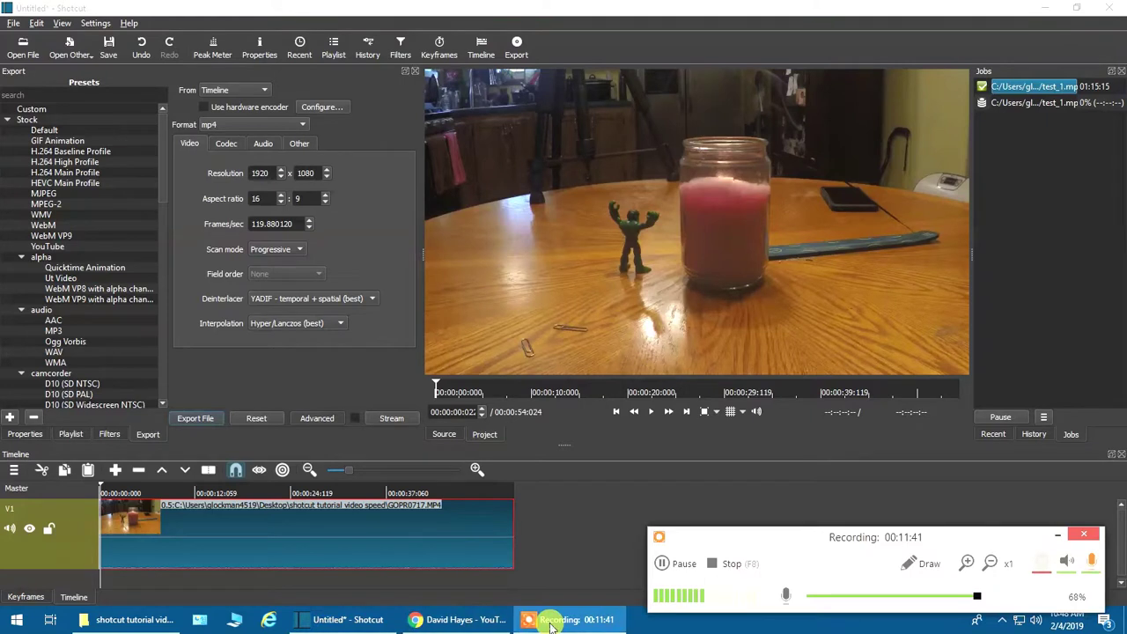
{"action": "left_click", "coordinate": [688, 568]}
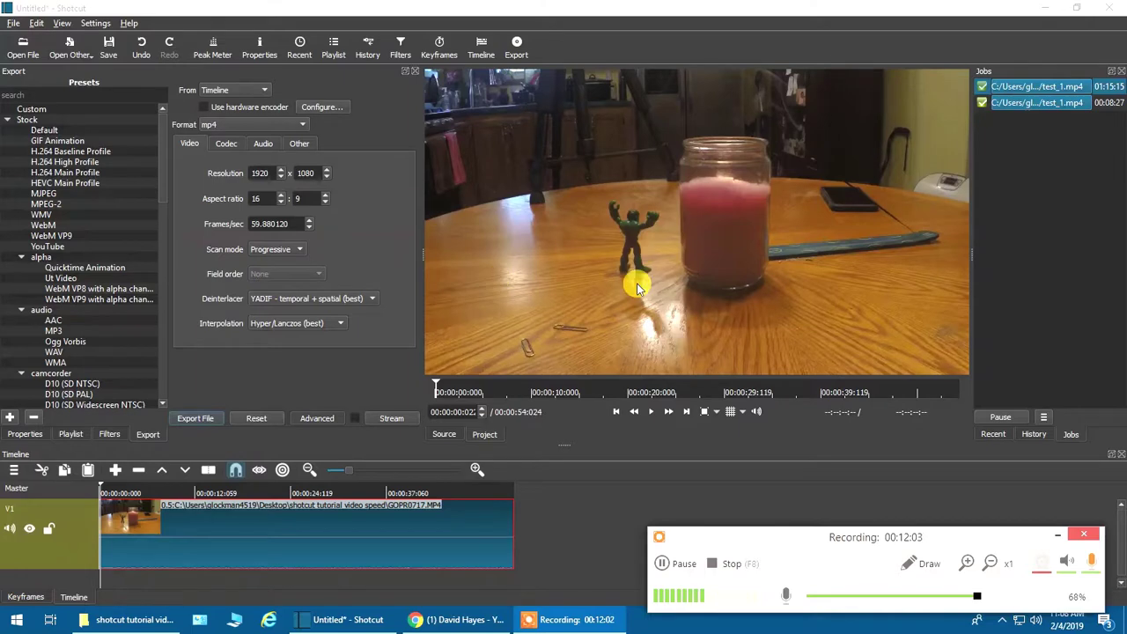
{"action": "left_click", "coordinate": [1046, 8]}
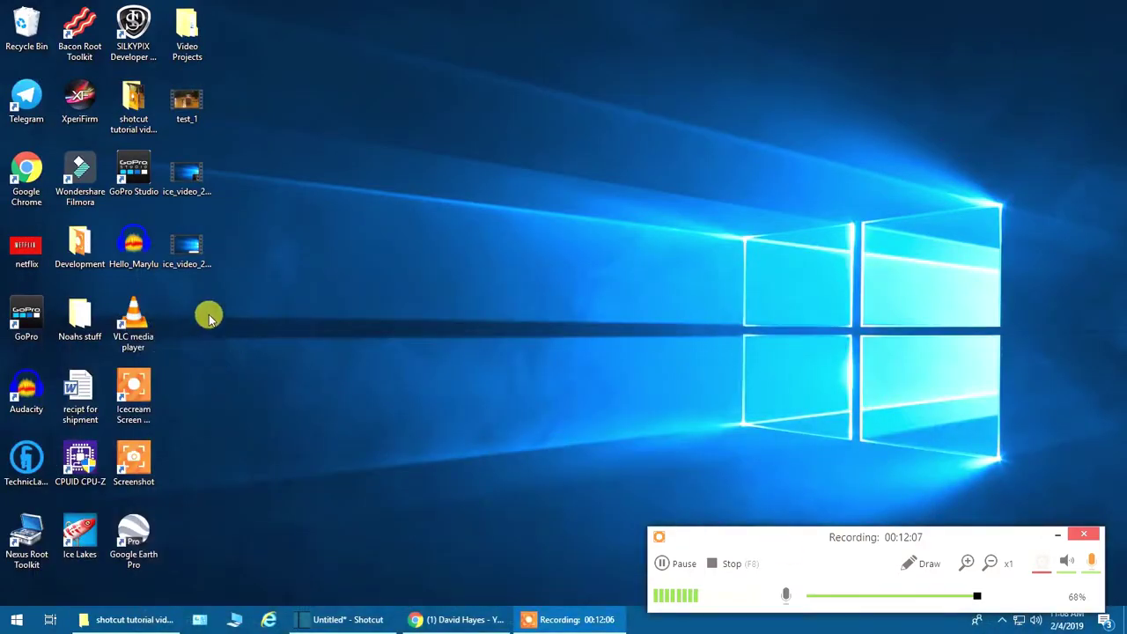
- Play test_1 full screen in Movies & TV and skip ahead past 0:30
{"action": "double_click", "coordinate": [220, 134]}
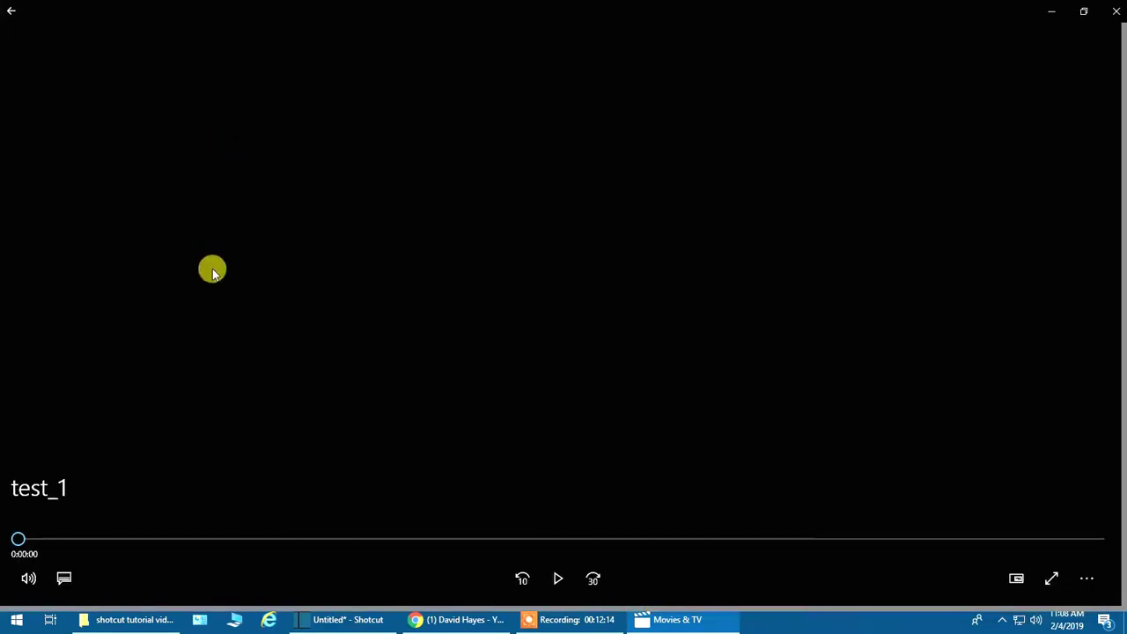
{"action": "double_click", "coordinate": [212, 269]}
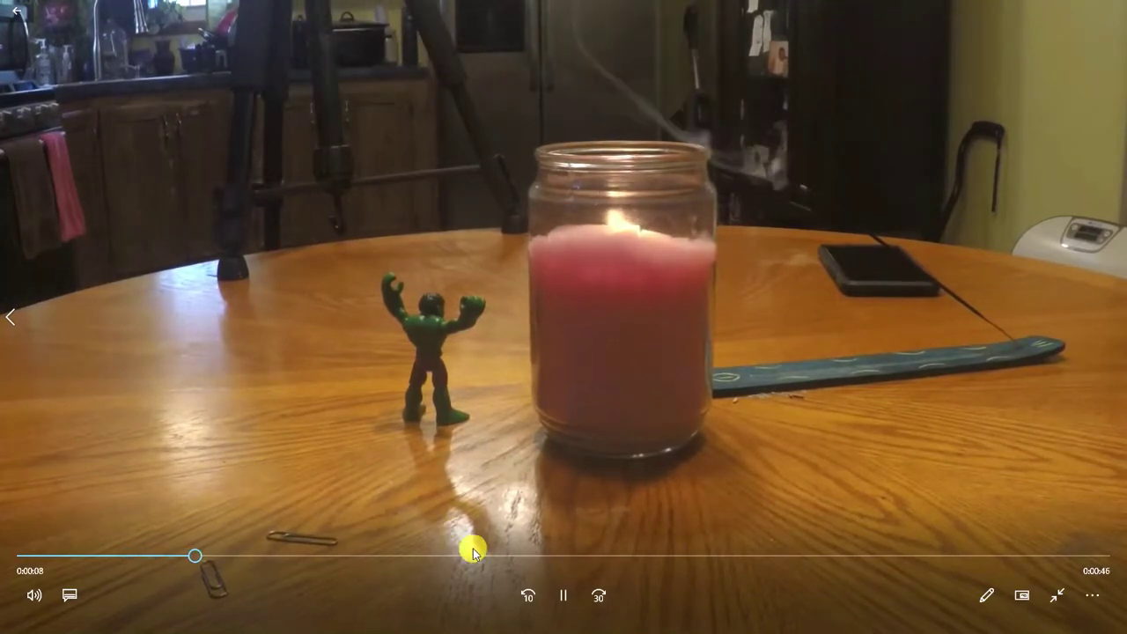
{"action": "left_click", "coordinate": [503, 556]}
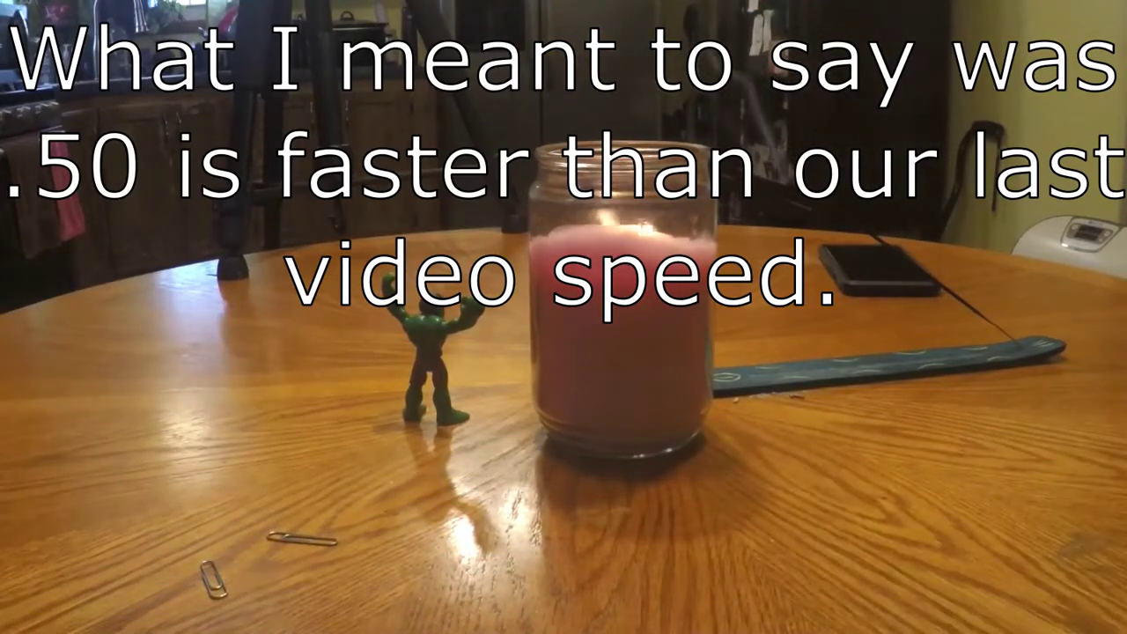
- Keep the roughly 54-second, 0.5x test_1 video playing in Movies & TV
{"action": "mouse_move", "coordinate": [744, 376]}
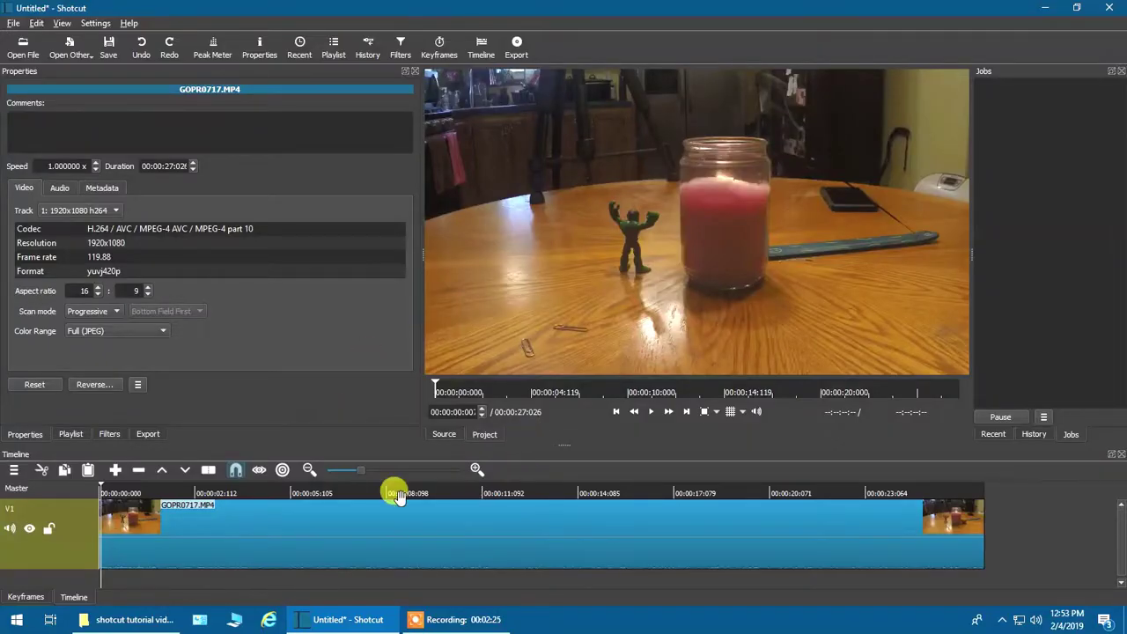
- Change the candle clip's speed from 1x to 5x, shrinking the timeline to 00:00:05:053
{"action": "left_click", "coordinate": [332, 47]}
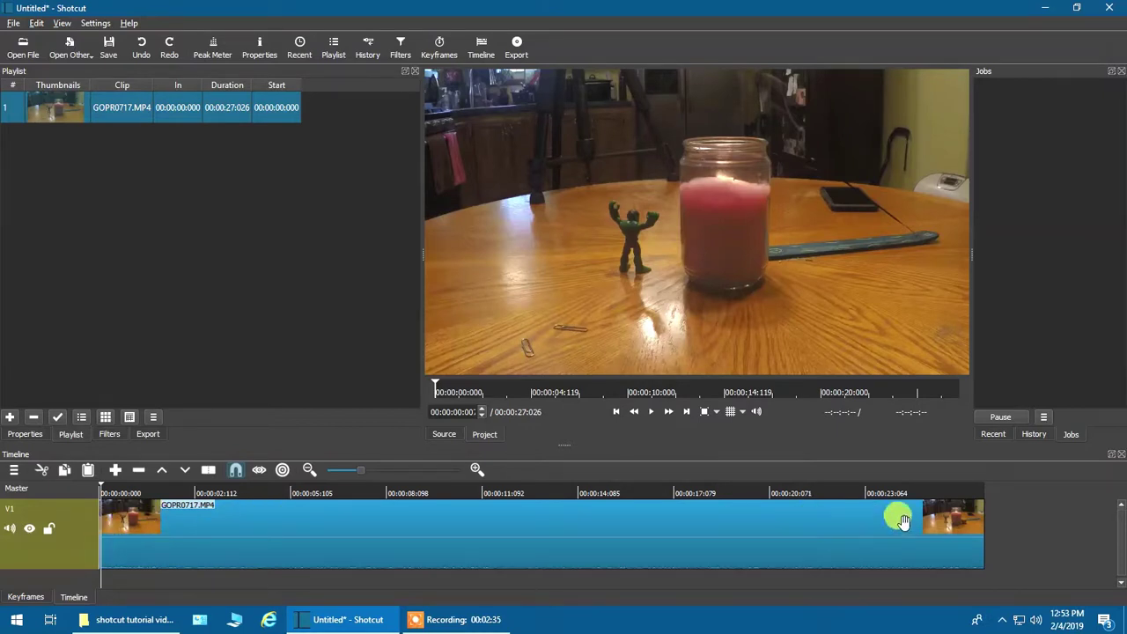
{"action": "left_click", "coordinate": [445, 546]}
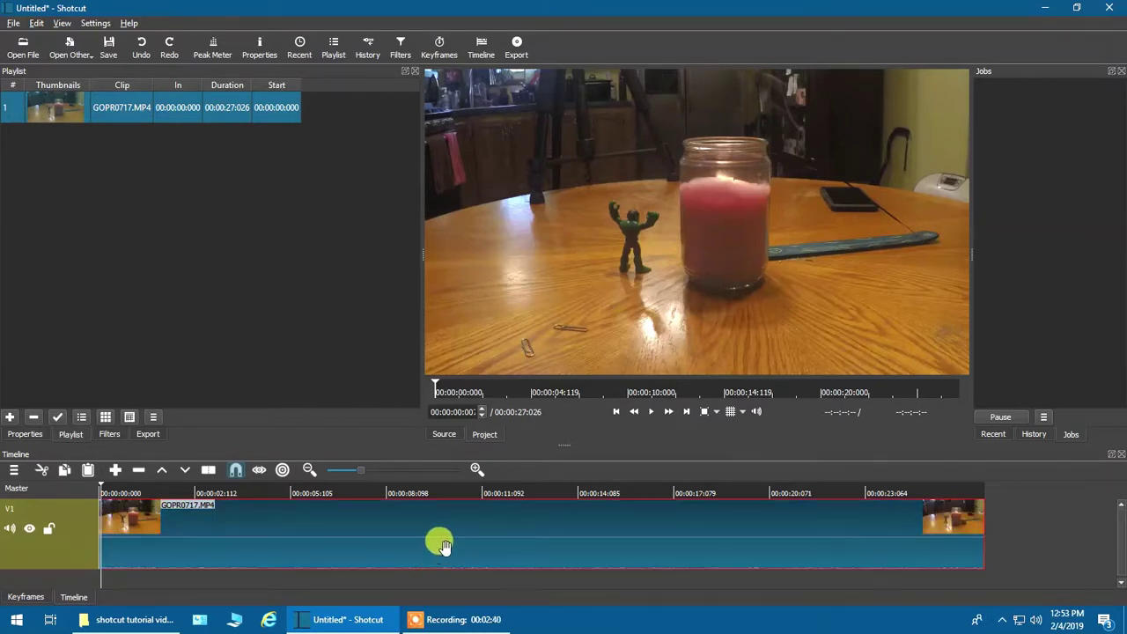
{"action": "left_click", "coordinate": [25, 436]}
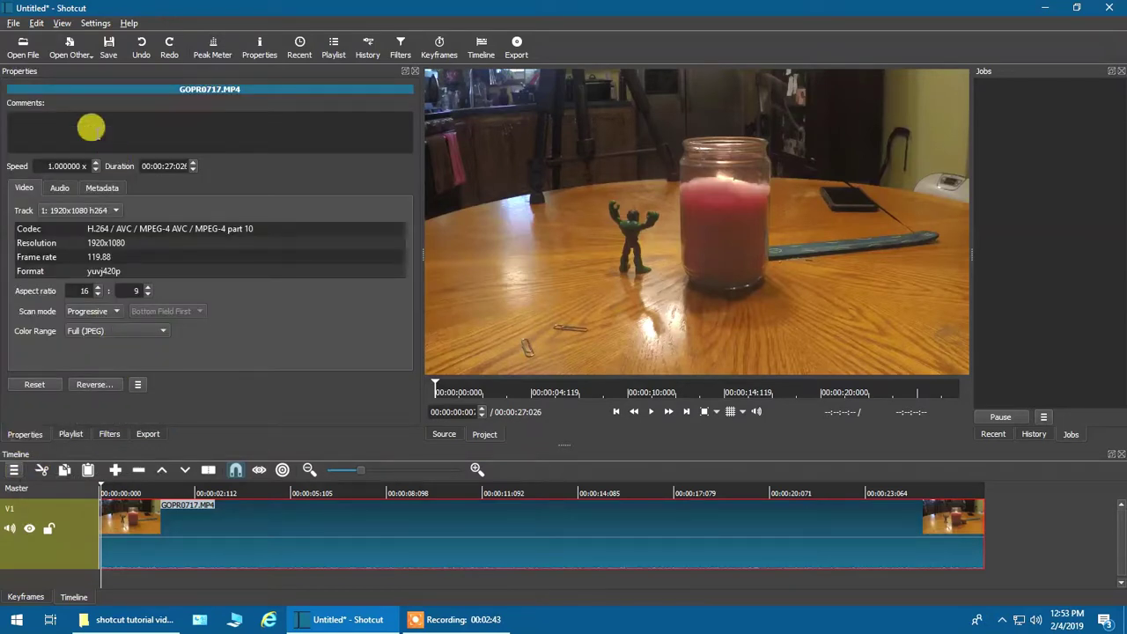
{"action": "double_click", "coordinate": [64, 164]}
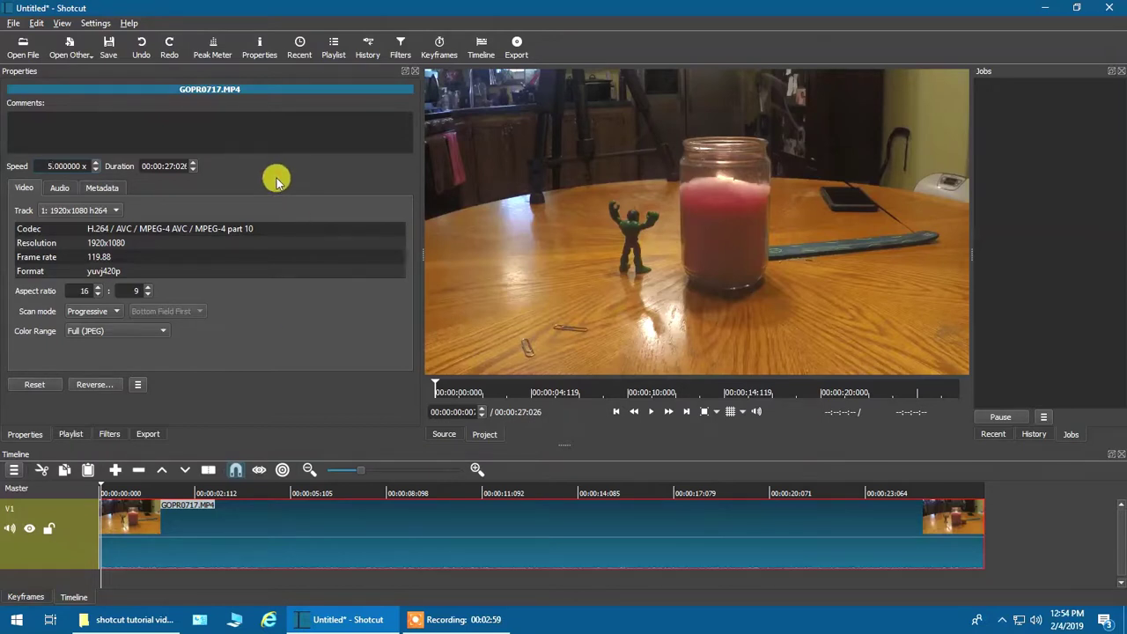
{"action": "left_click", "coordinate": [284, 500]}
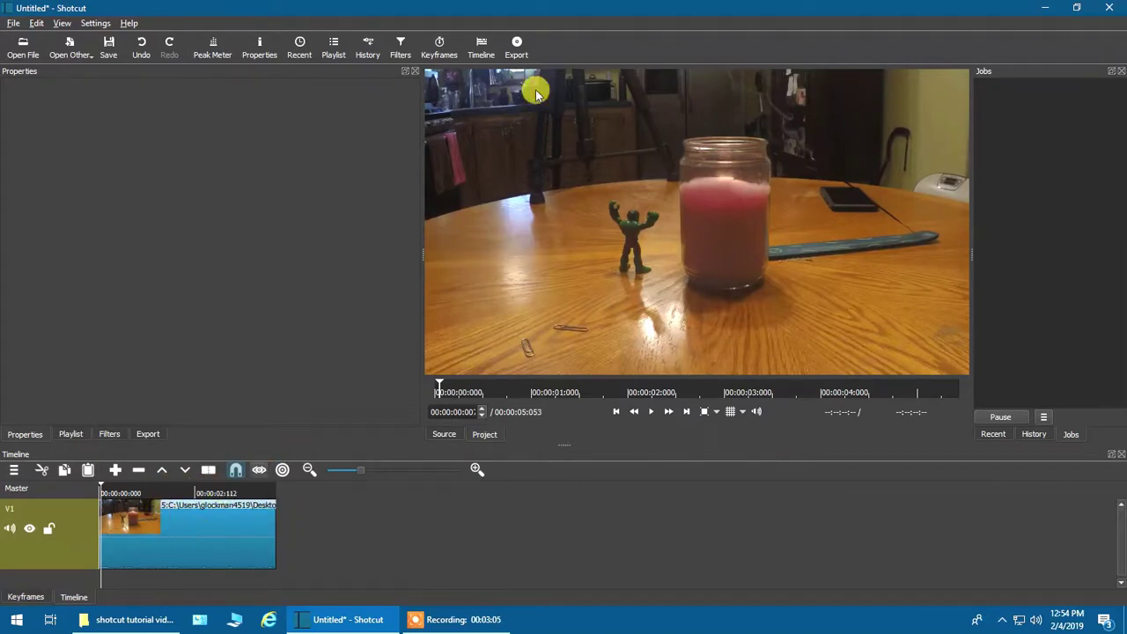
- Set export interpolation to Hyper/Lanczos (best) in the Advanced export settings
{"action": "left_click", "coordinate": [518, 46]}
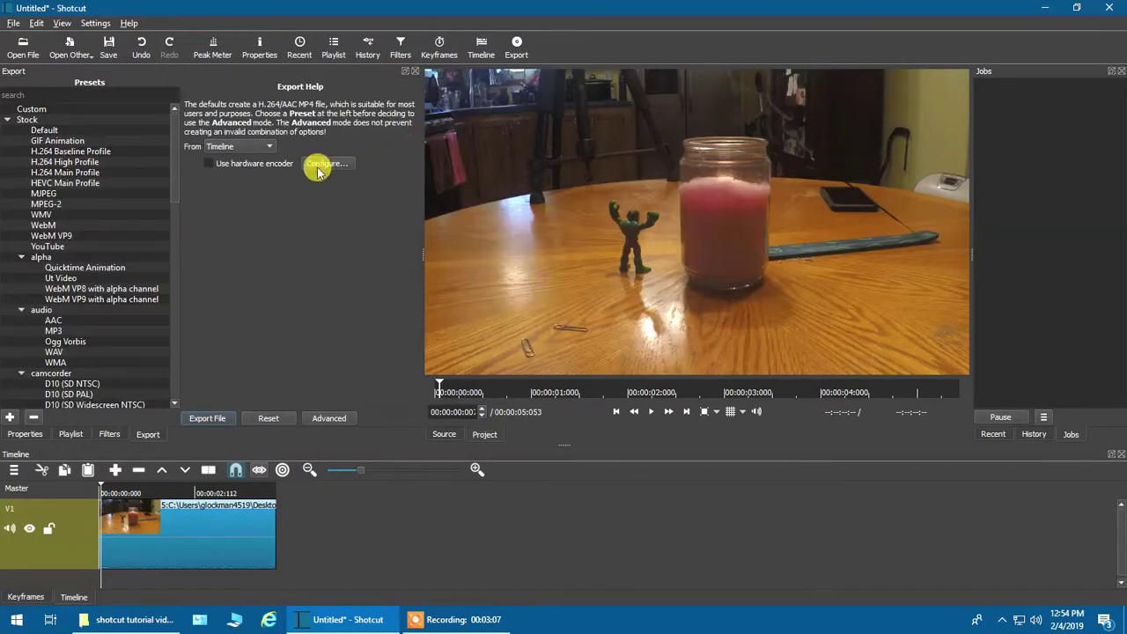
{"action": "left_click", "coordinate": [325, 419]}
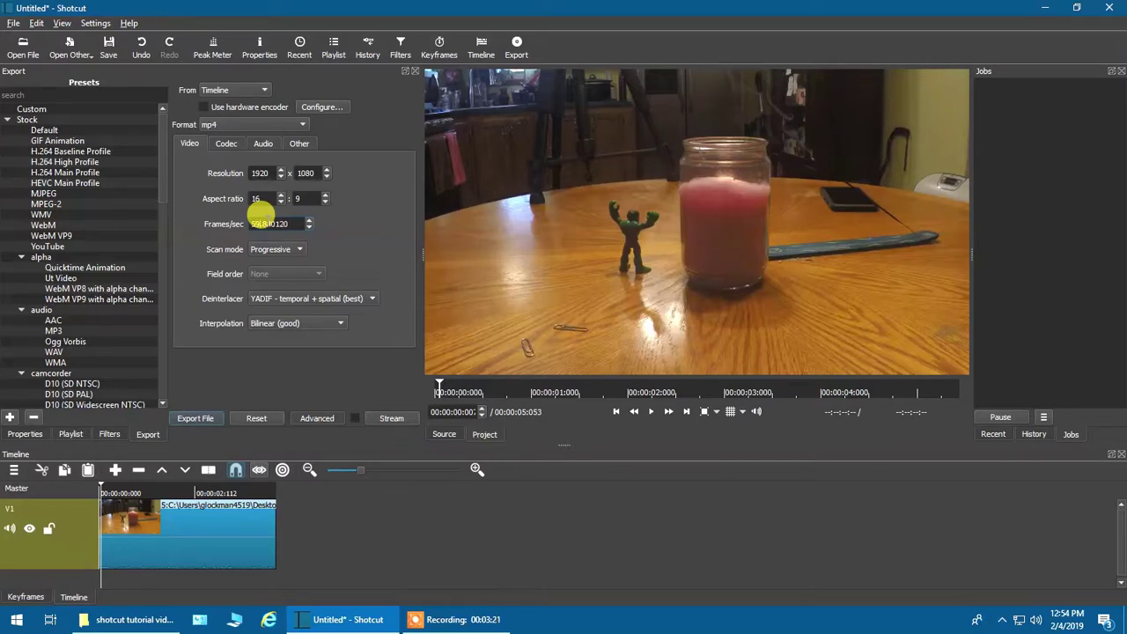
{"action": "left_click", "coordinate": [258, 223]}
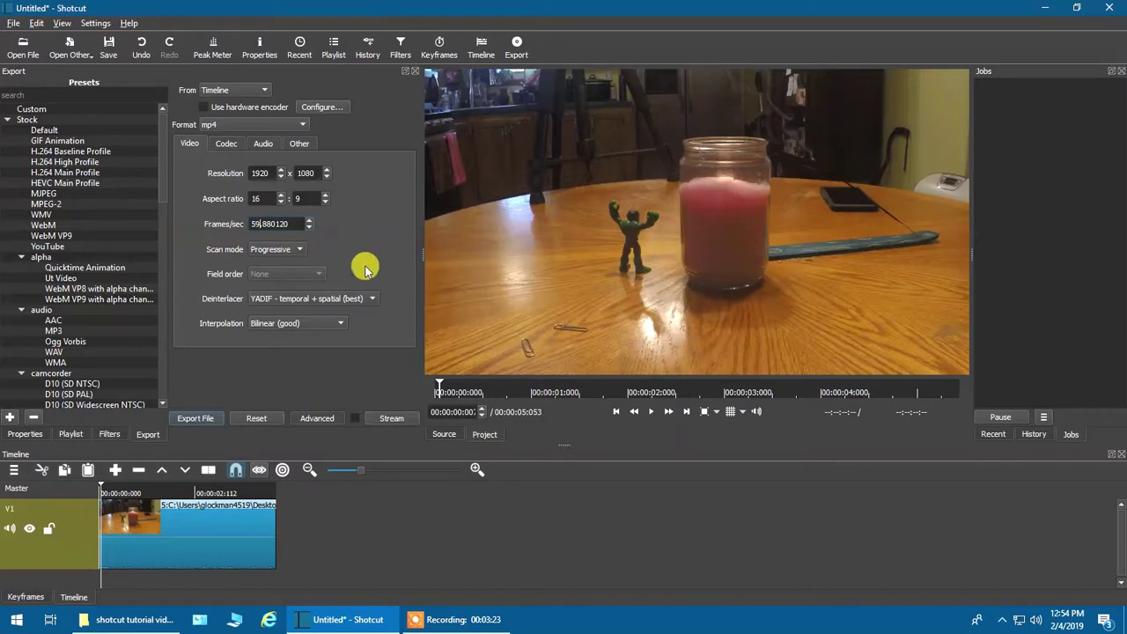
{"action": "left_click", "coordinate": [308, 326]}
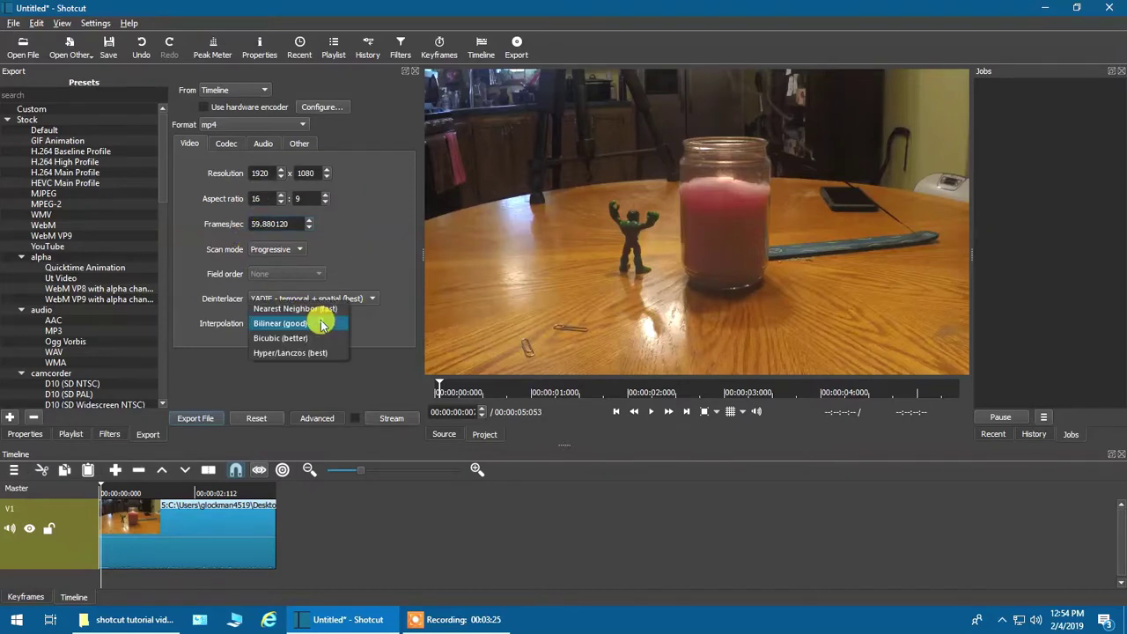
{"action": "left_click", "coordinate": [315, 353]}
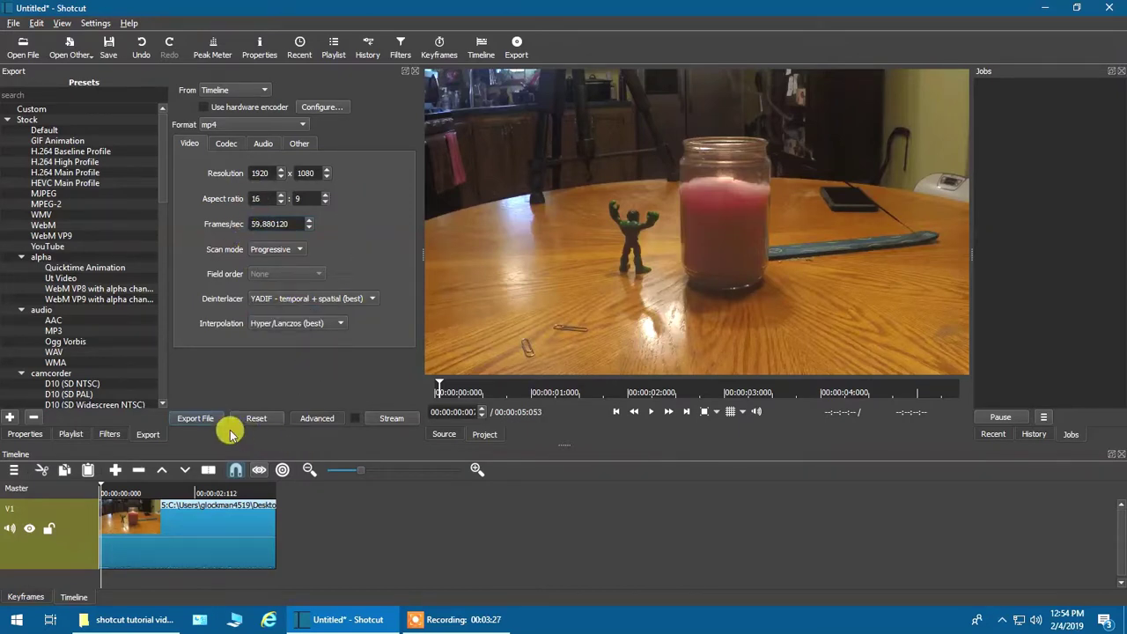
- Export the 5x timeline to the Desktop as test_3.mp4, then minimize Shotcut when done
{"action": "left_click", "coordinate": [201, 418]}
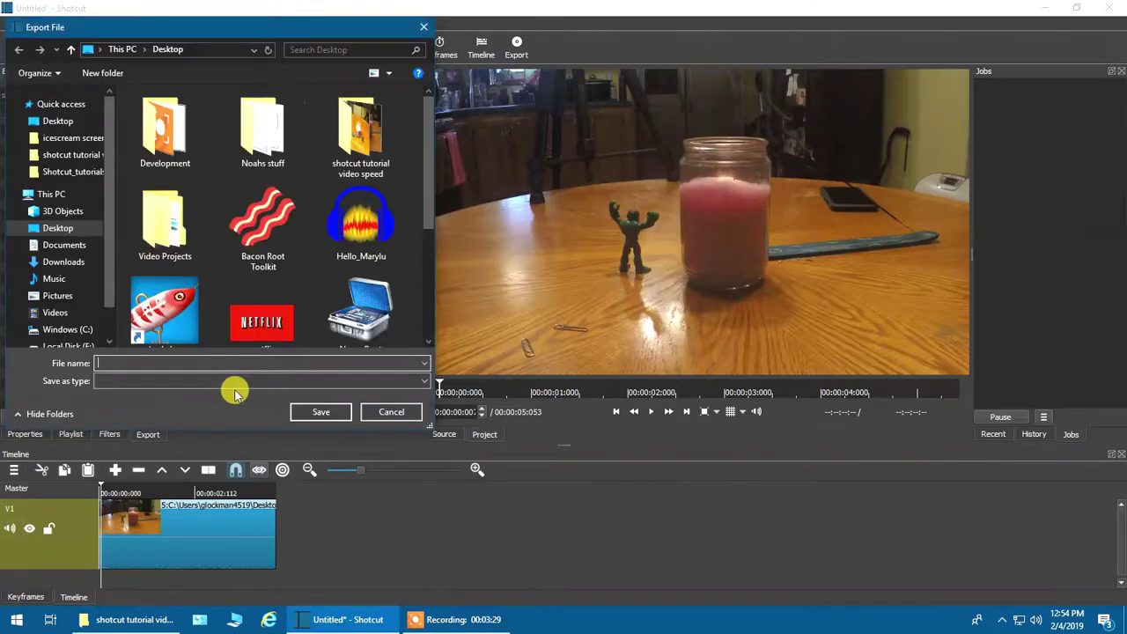
{"action": "left_click", "coordinate": [58, 124]}
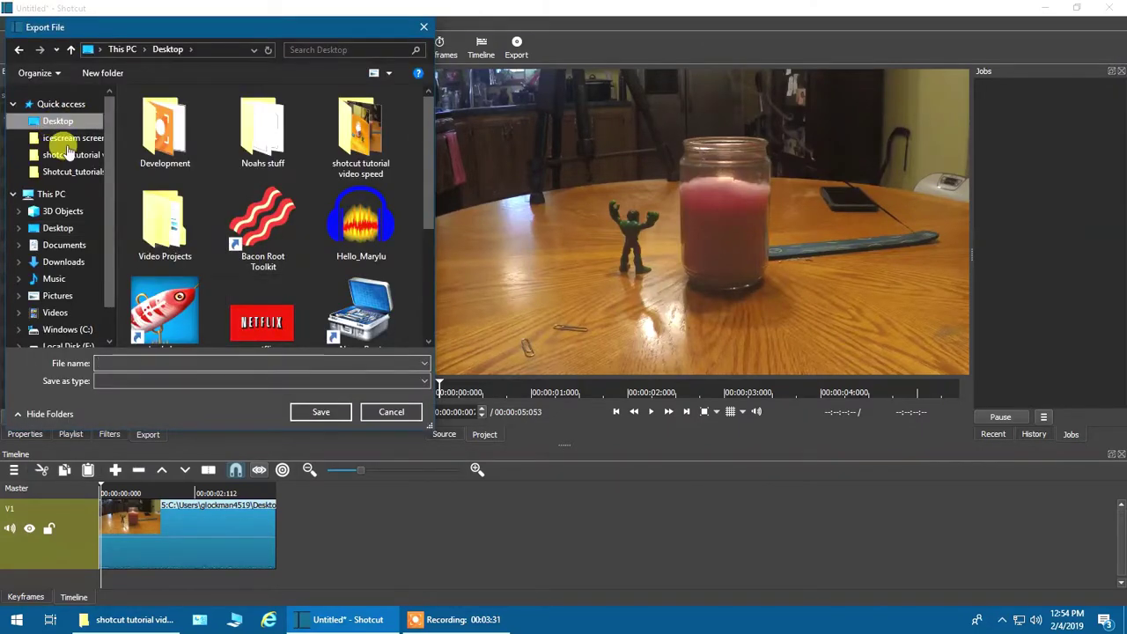
{"action": "left_click", "coordinate": [132, 361]}
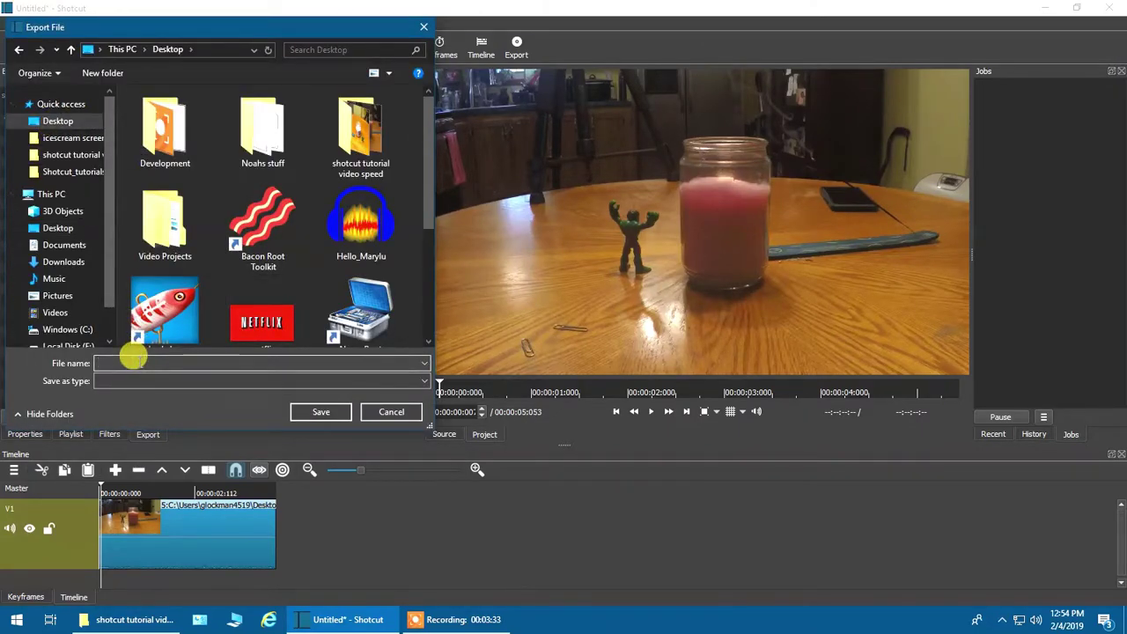
{"action": "type", "text": "test"}
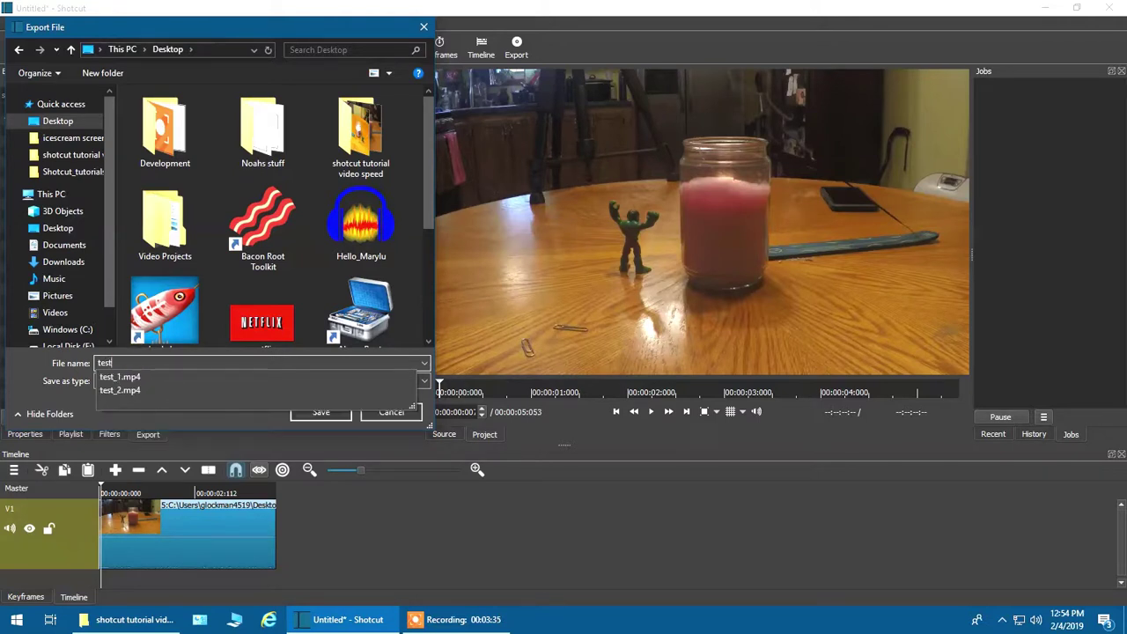
{"action": "type", "text": "_3"}
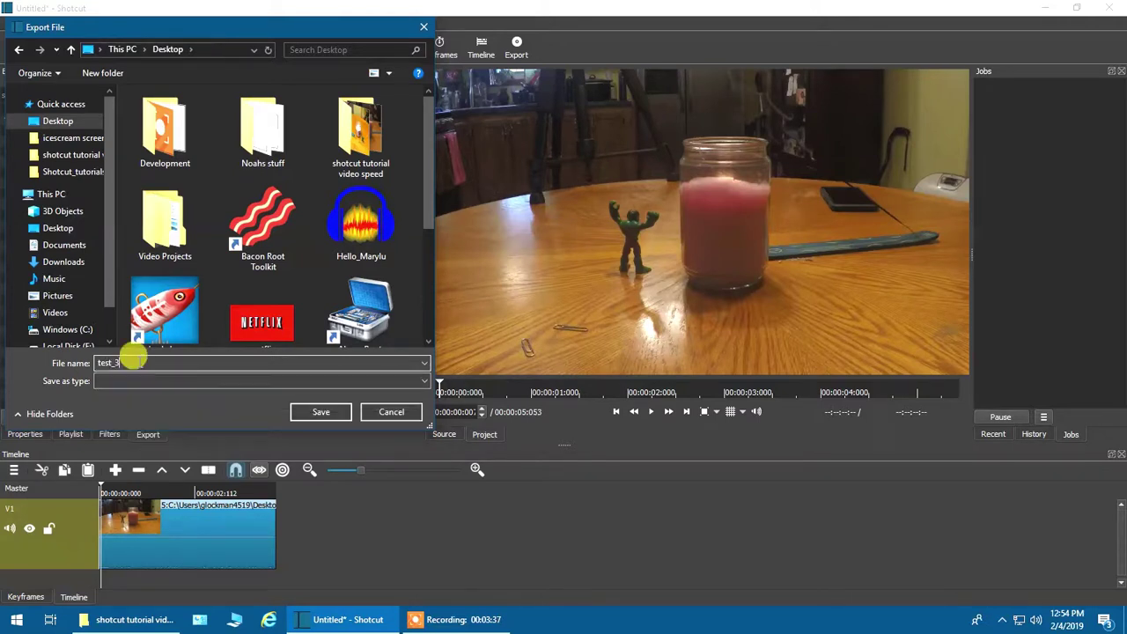
{"action": "left_click", "coordinate": [314, 412]}
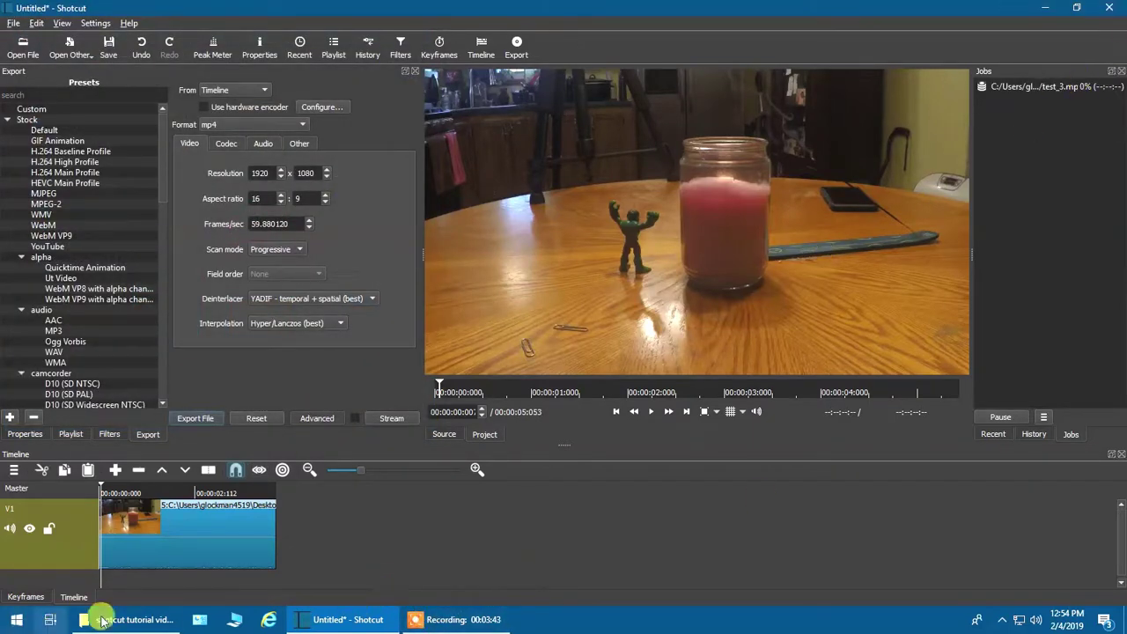
{"action": "left_click", "coordinate": [440, 619]}
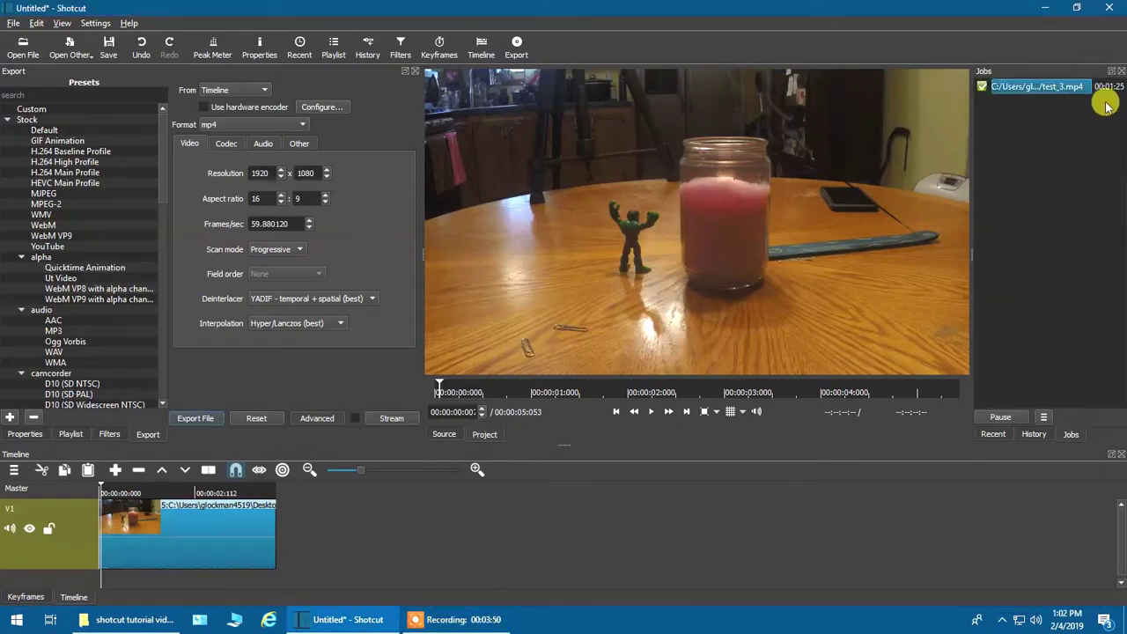
{"action": "left_click", "coordinate": [1043, 8]}
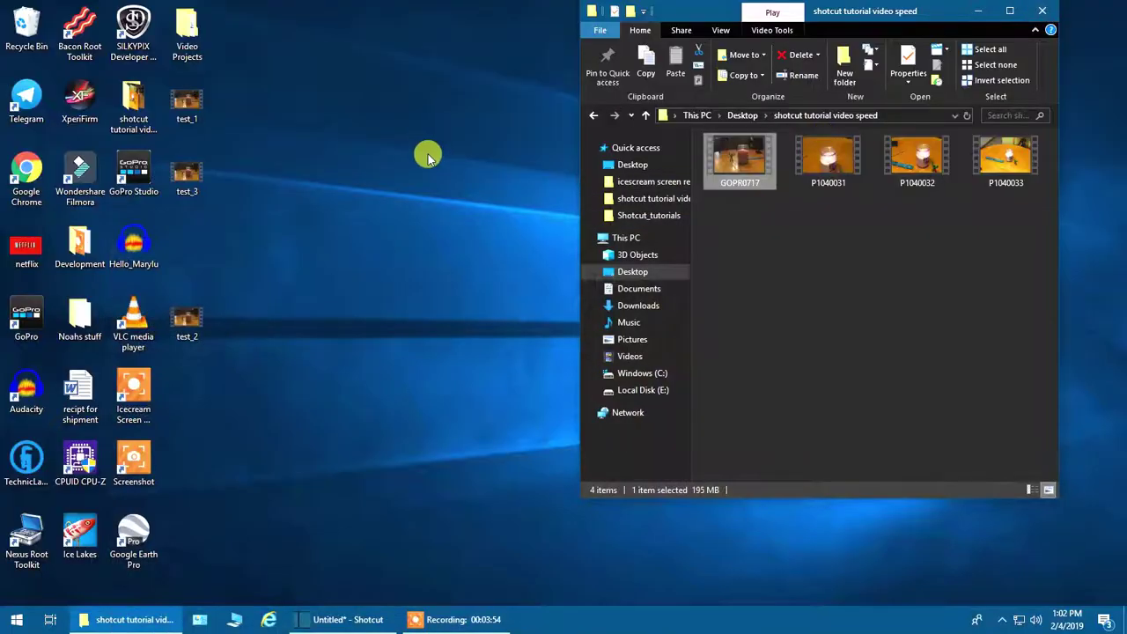
- Play the 5-second test_3 video in Movies & TV, close it, and return to Shotcut
{"action": "double_click", "coordinate": [190, 181]}
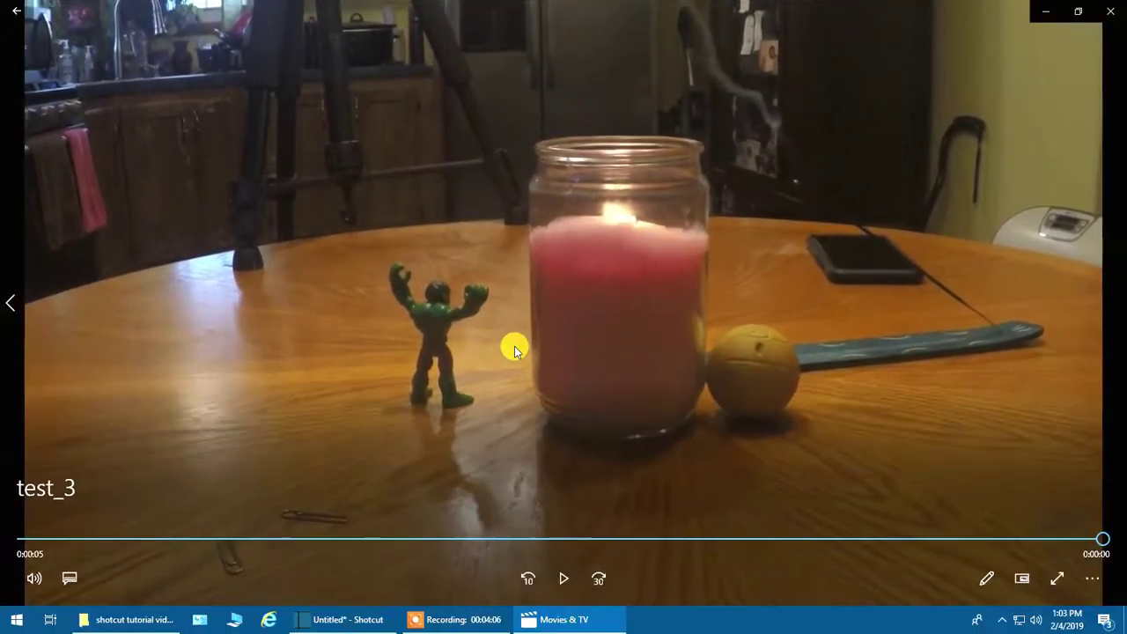
{"action": "left_click", "coordinate": [1111, 18]}
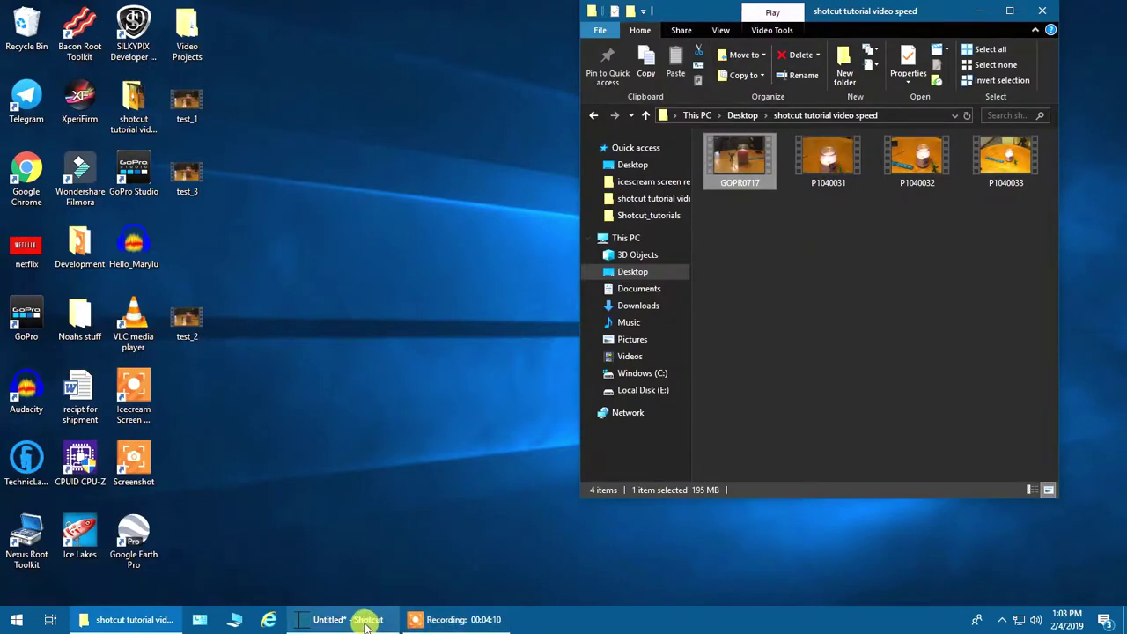
{"action": "left_click", "coordinate": [365, 621]}
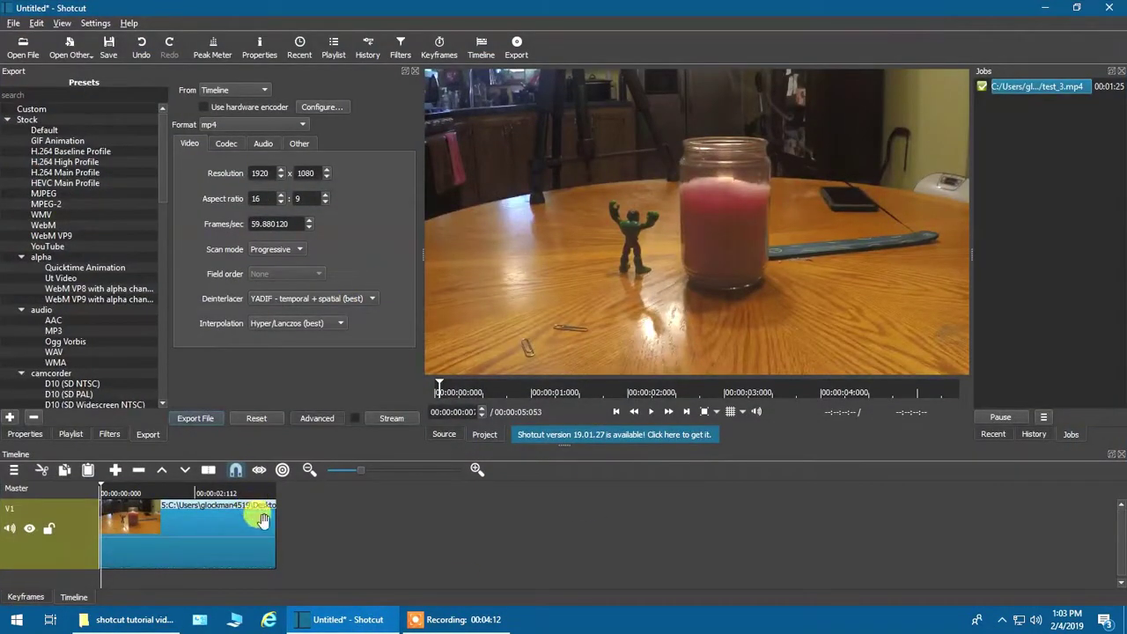